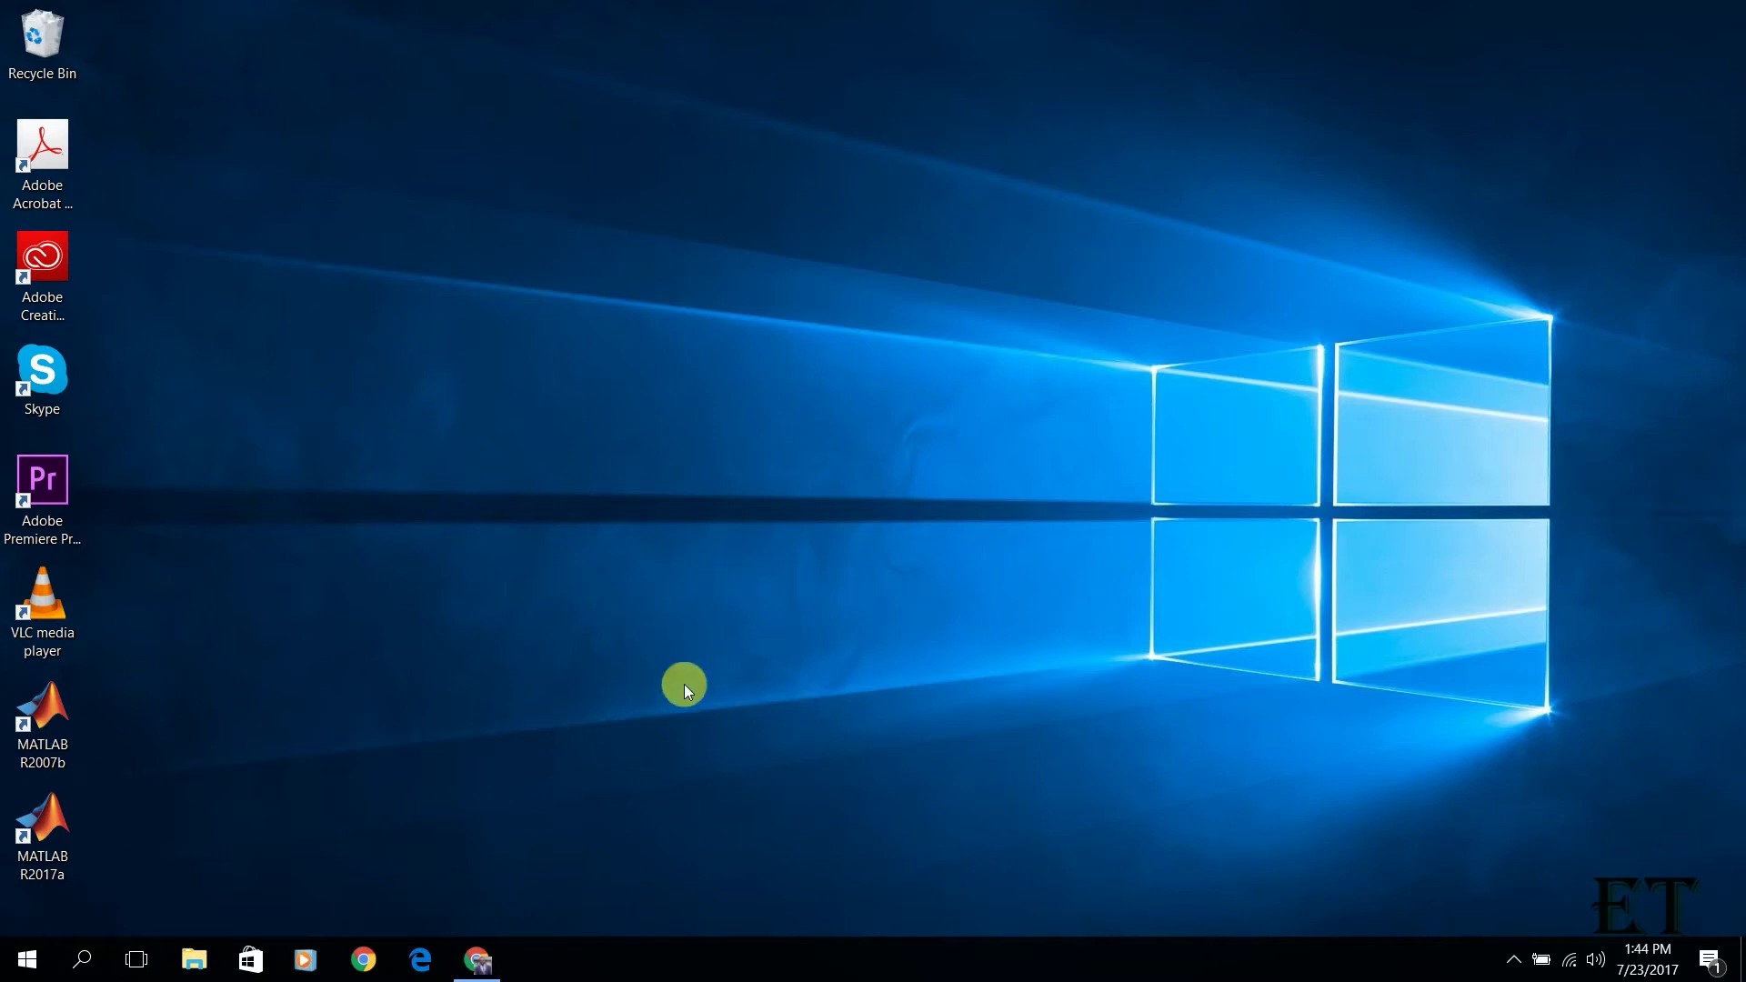
Open Settings on Time & language > Region & language, showing Finland and English (United States).
left_click(27, 957)
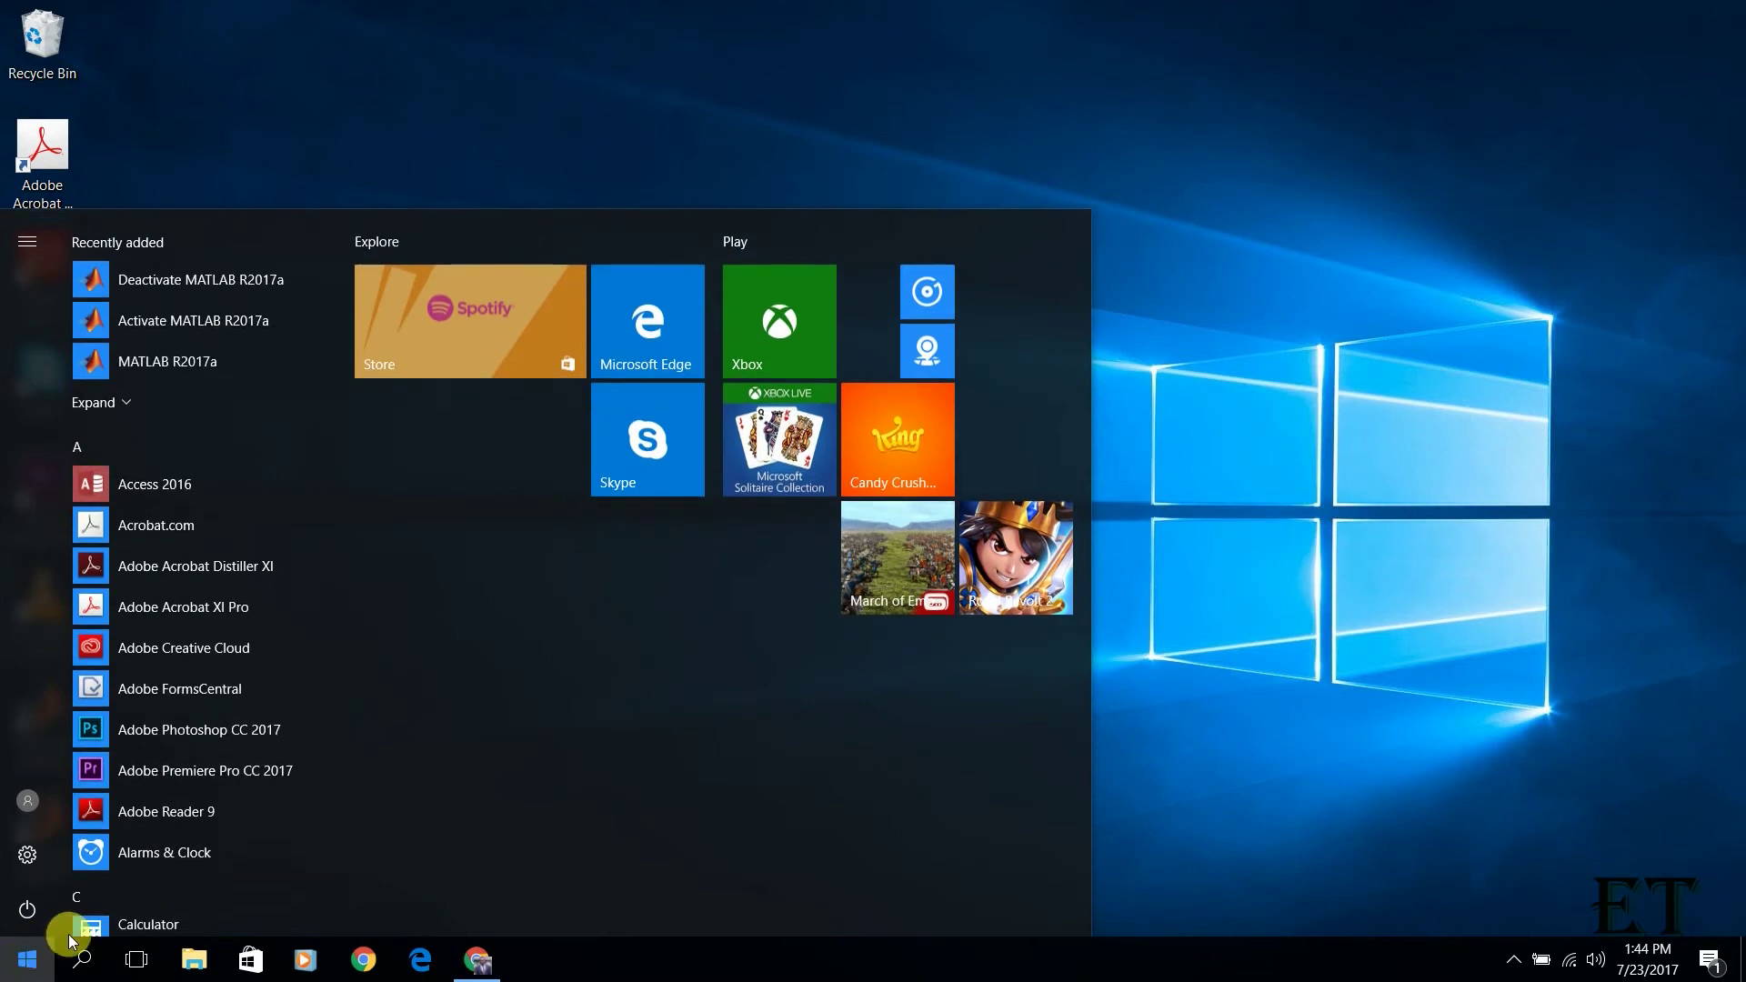
left_click(28, 847)
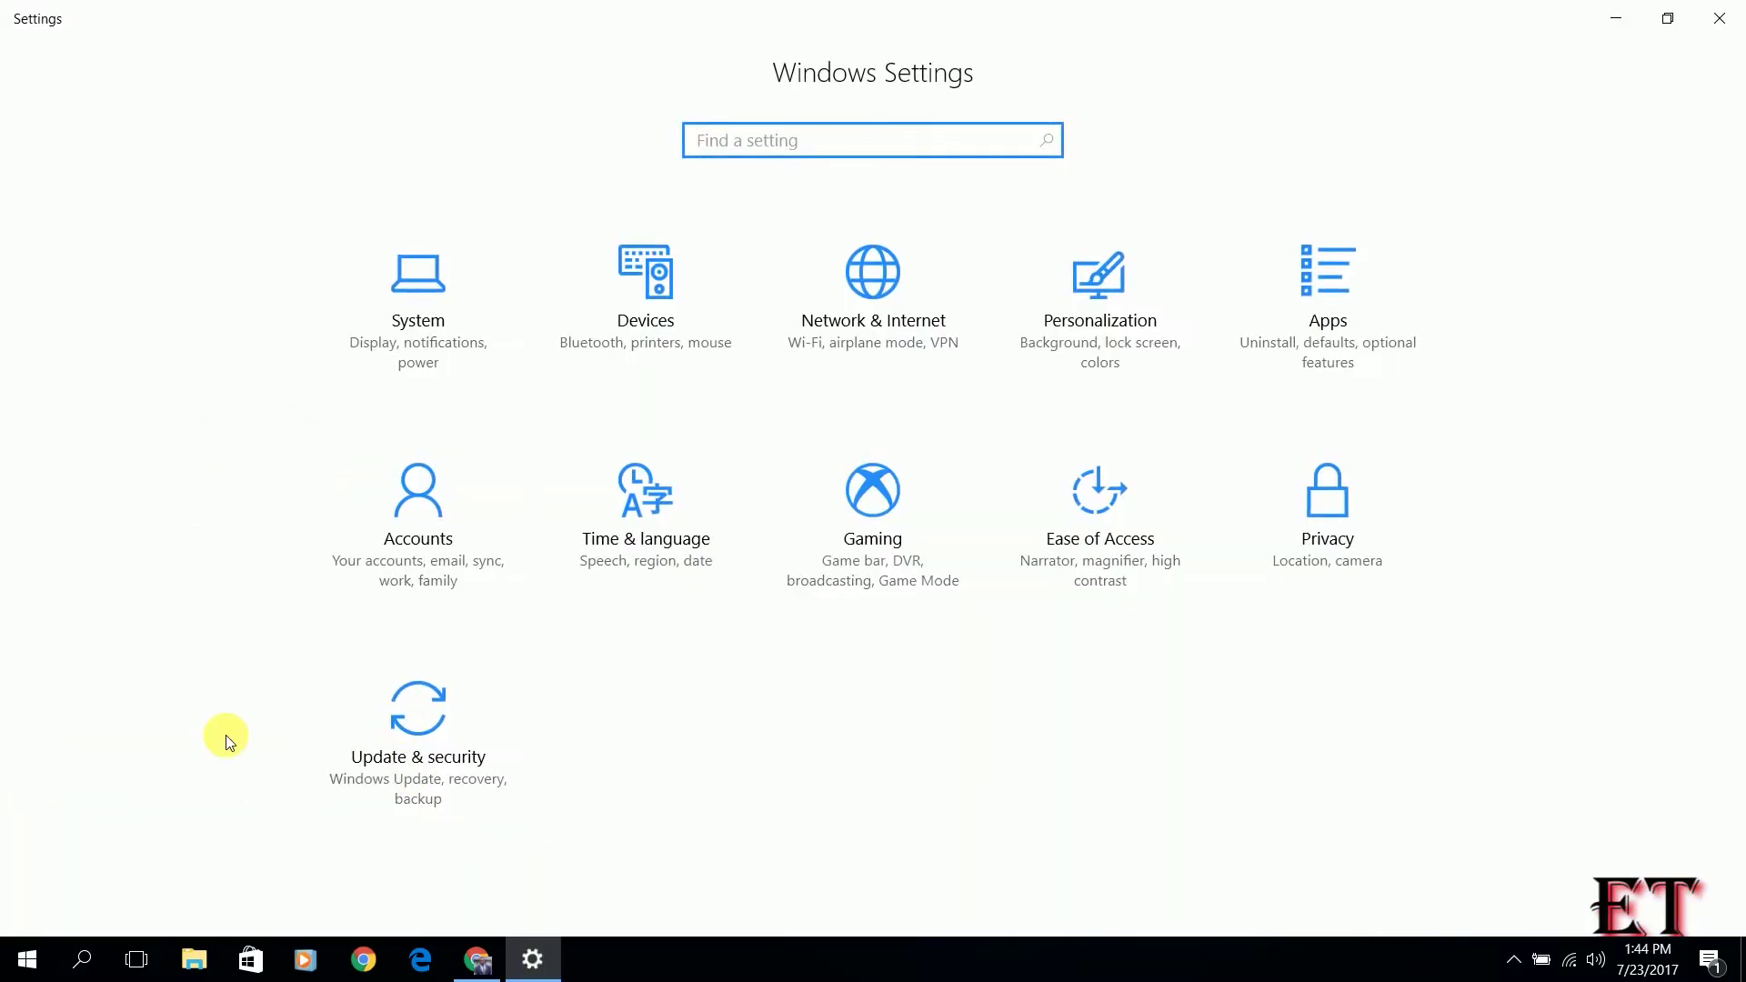
left_click(651, 528)
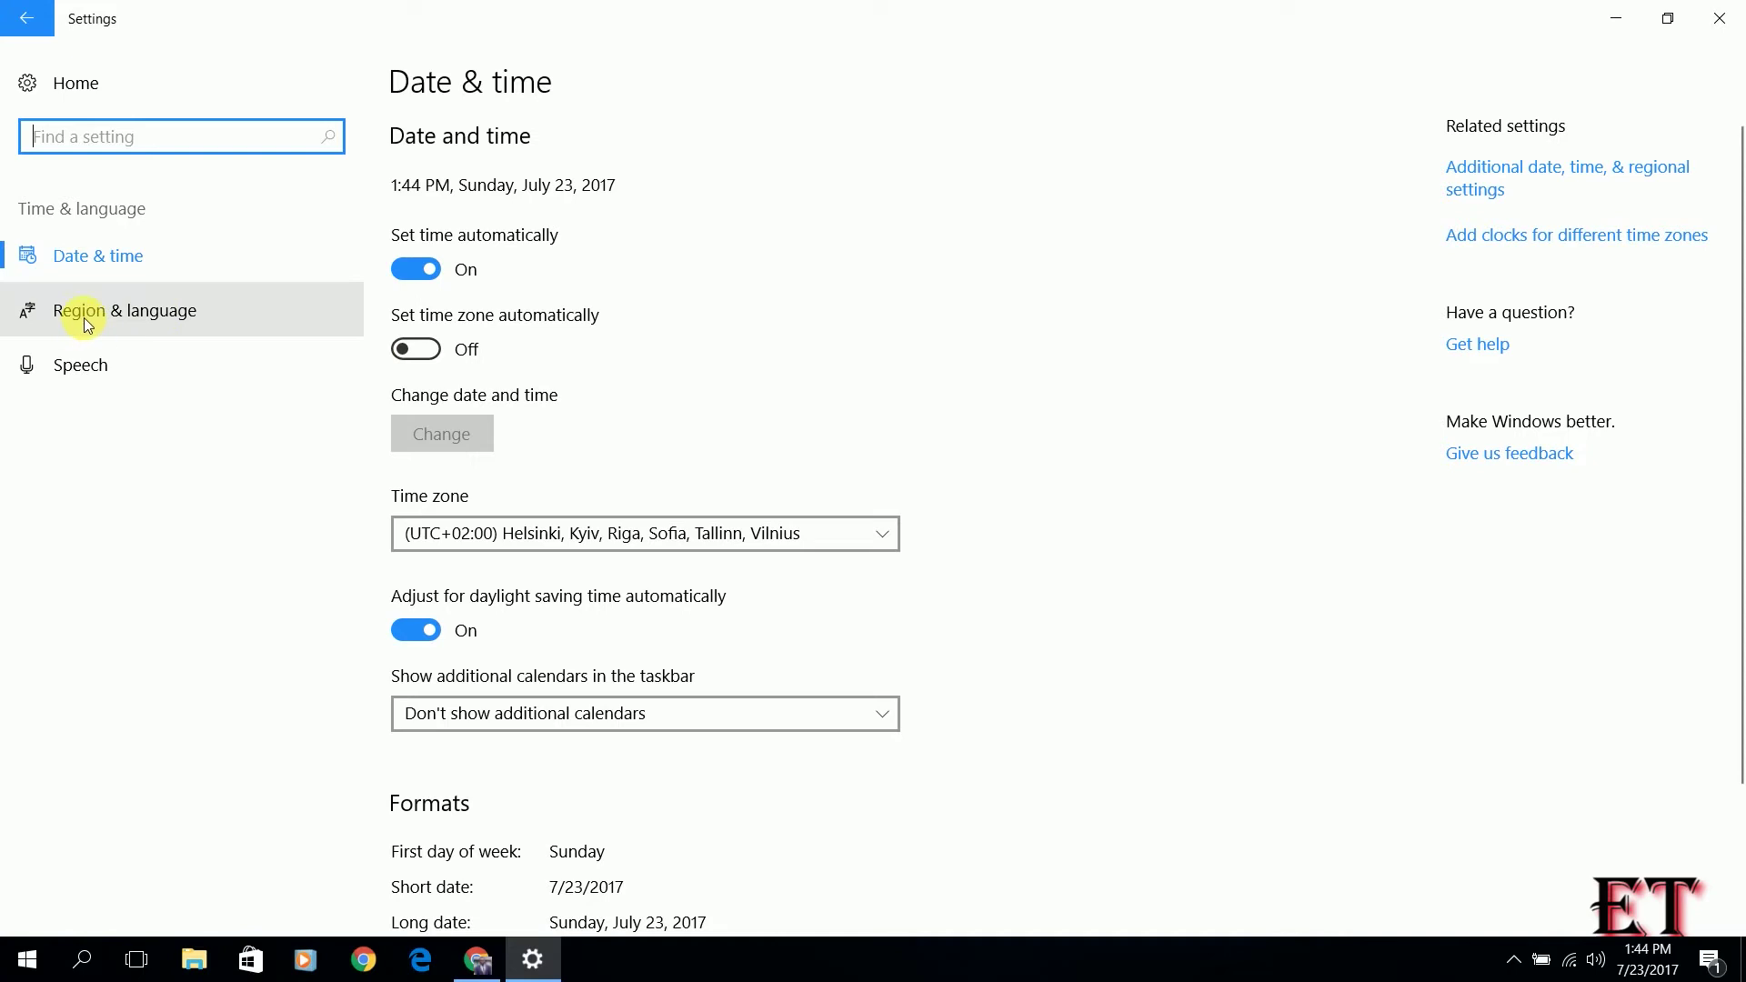
left_click(143, 311)
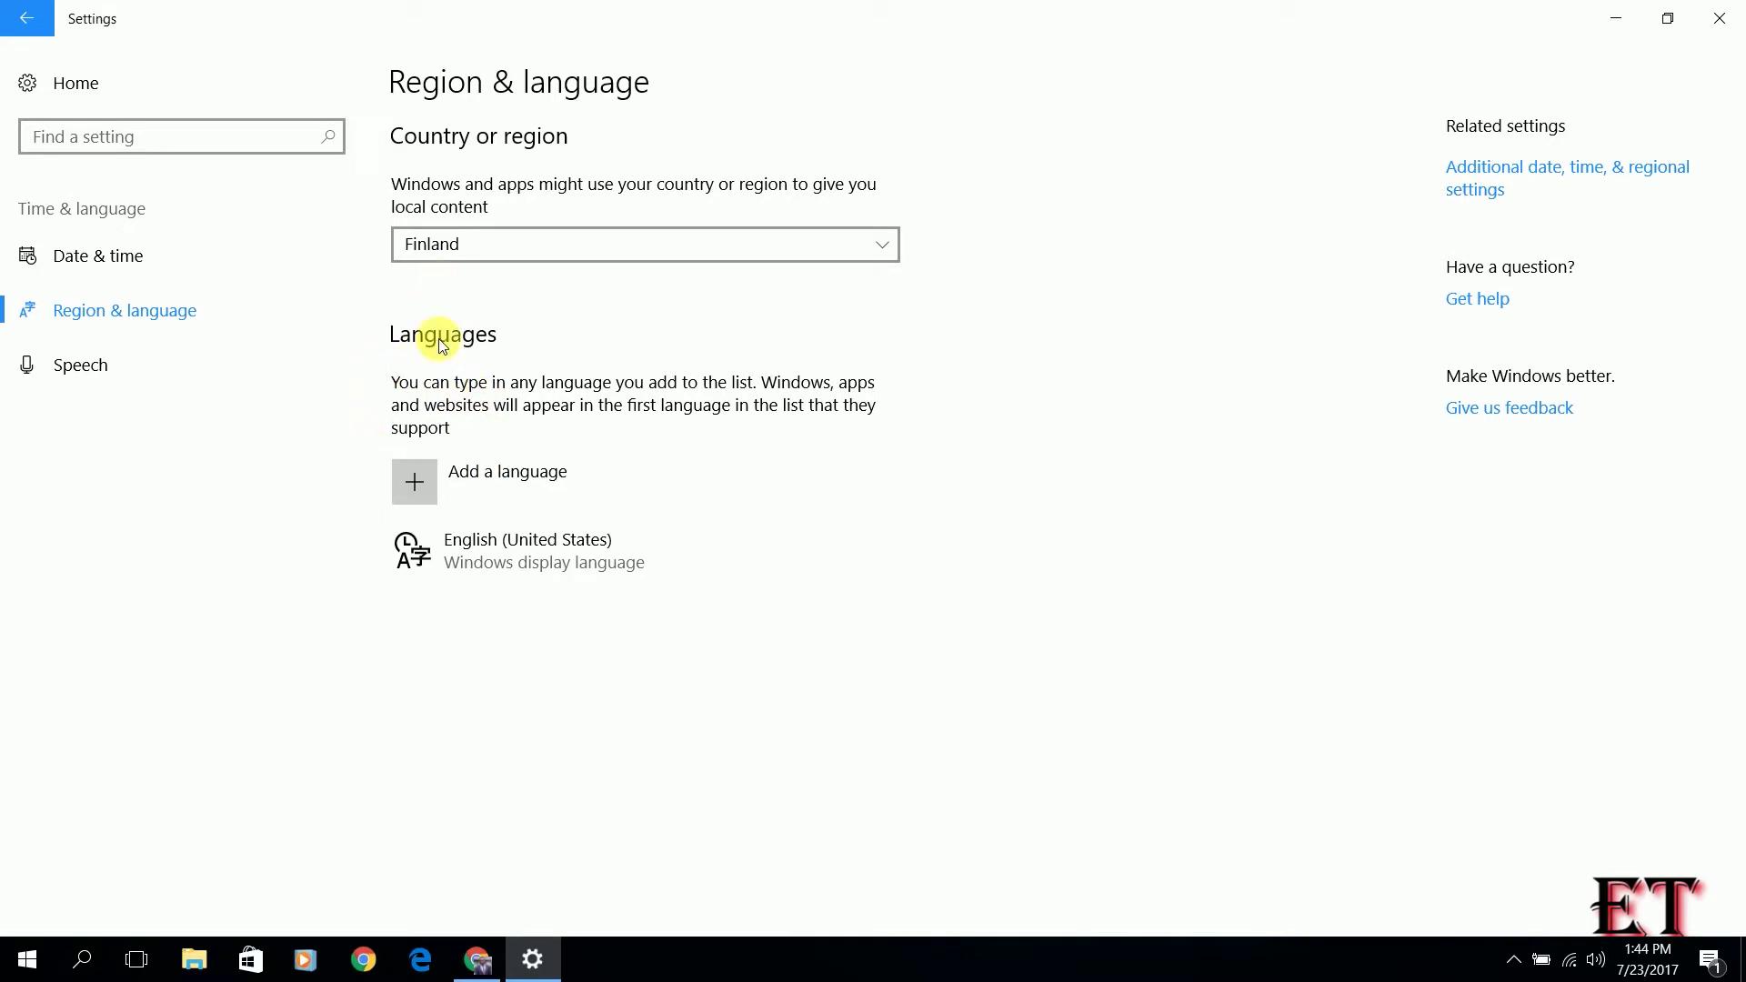
Start adding a language and search the list for 'Suomi'.
left_click(457, 485)
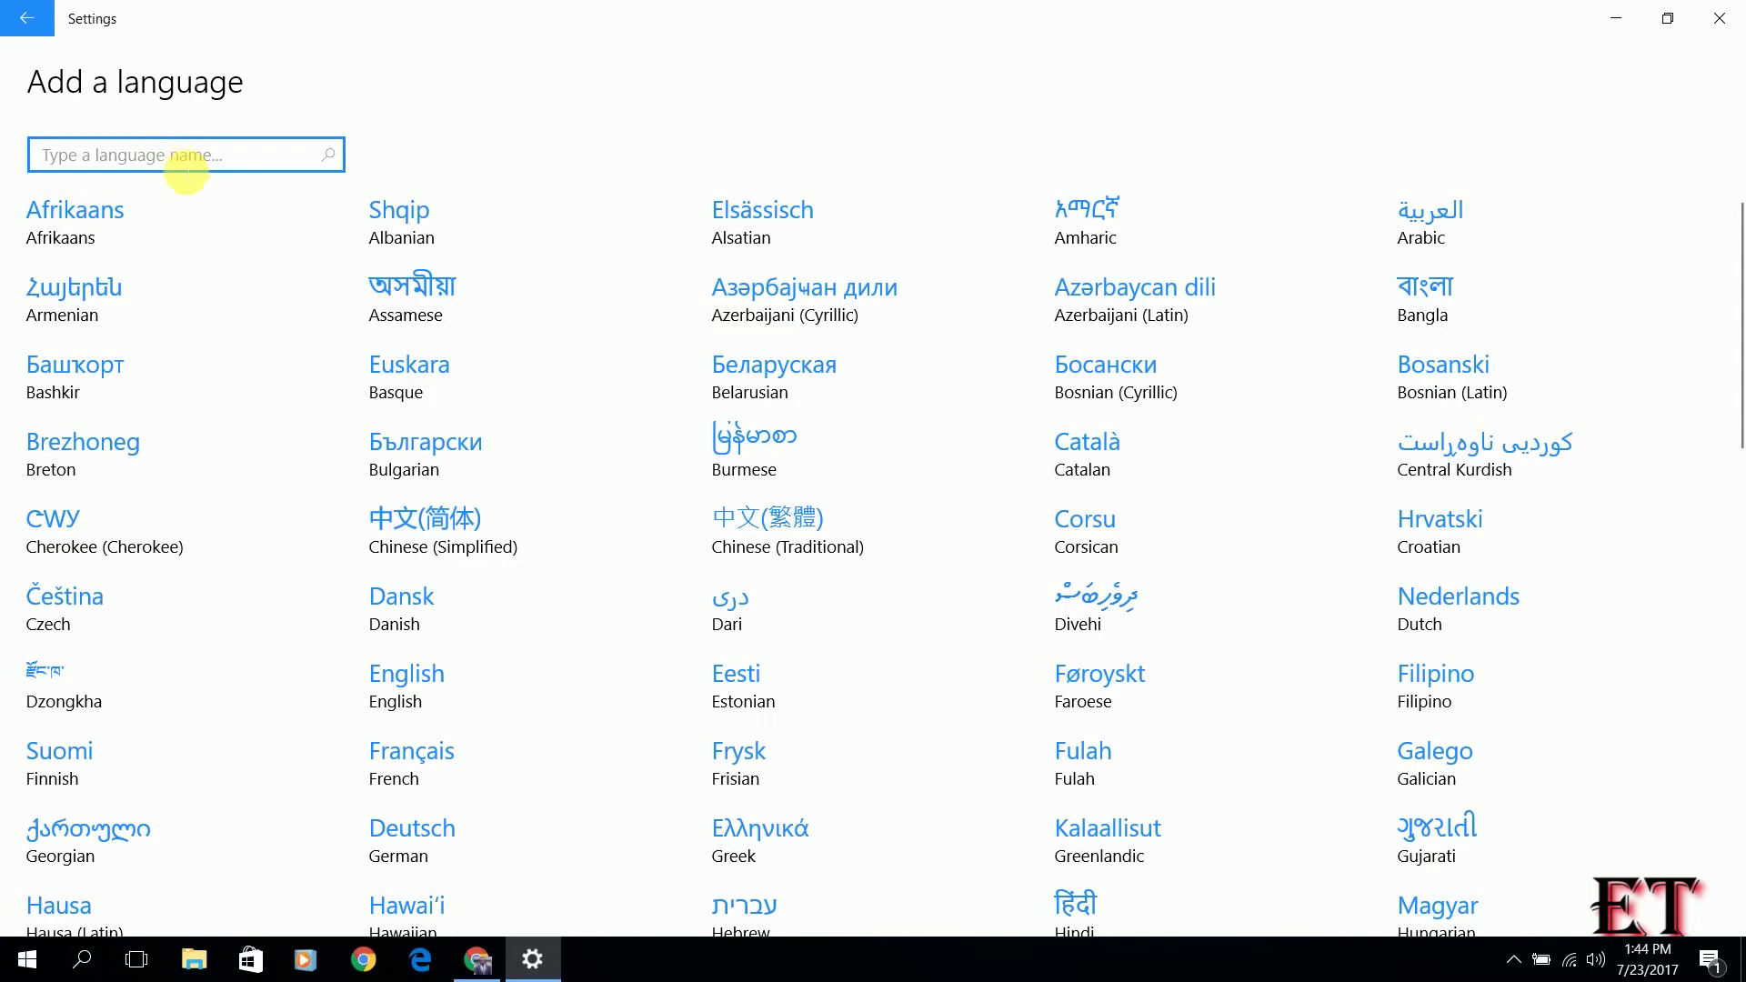
scroll(946, 335, "down", 4)
scroll(631, 460, "down", 3)
scroll(628, 457, "up", 6)
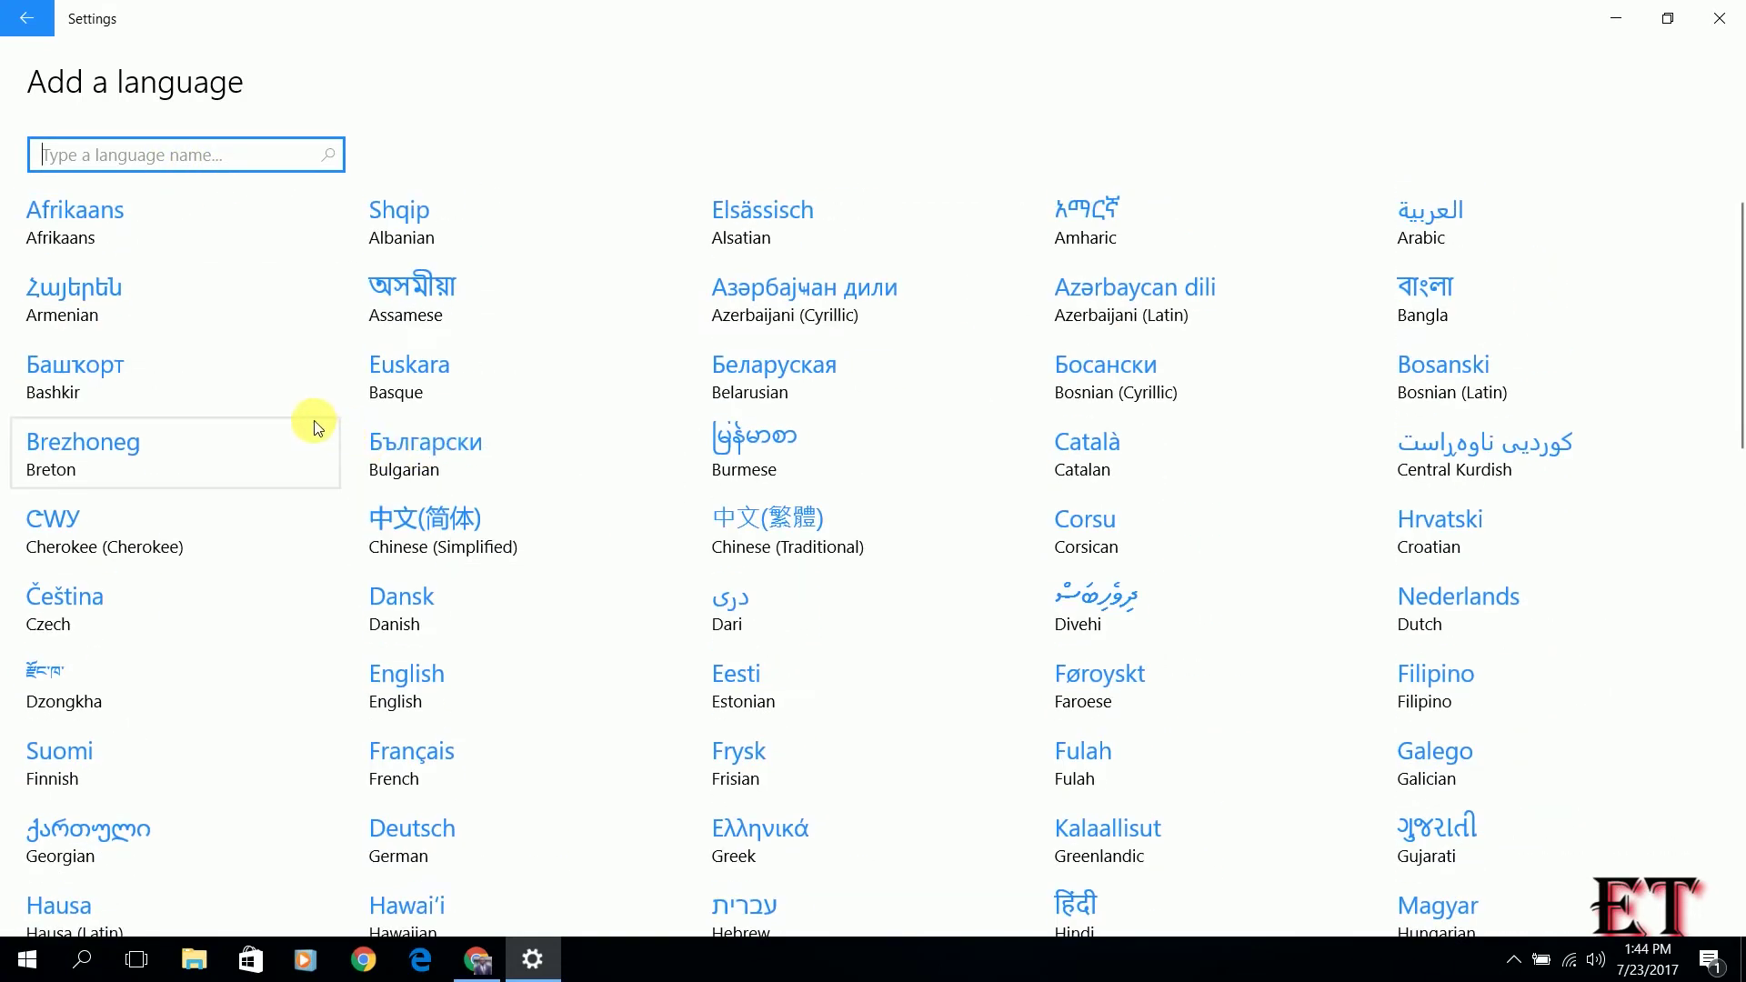
scroll(722, 390, "down", 5)
scroll(710, 378, "up", 4)
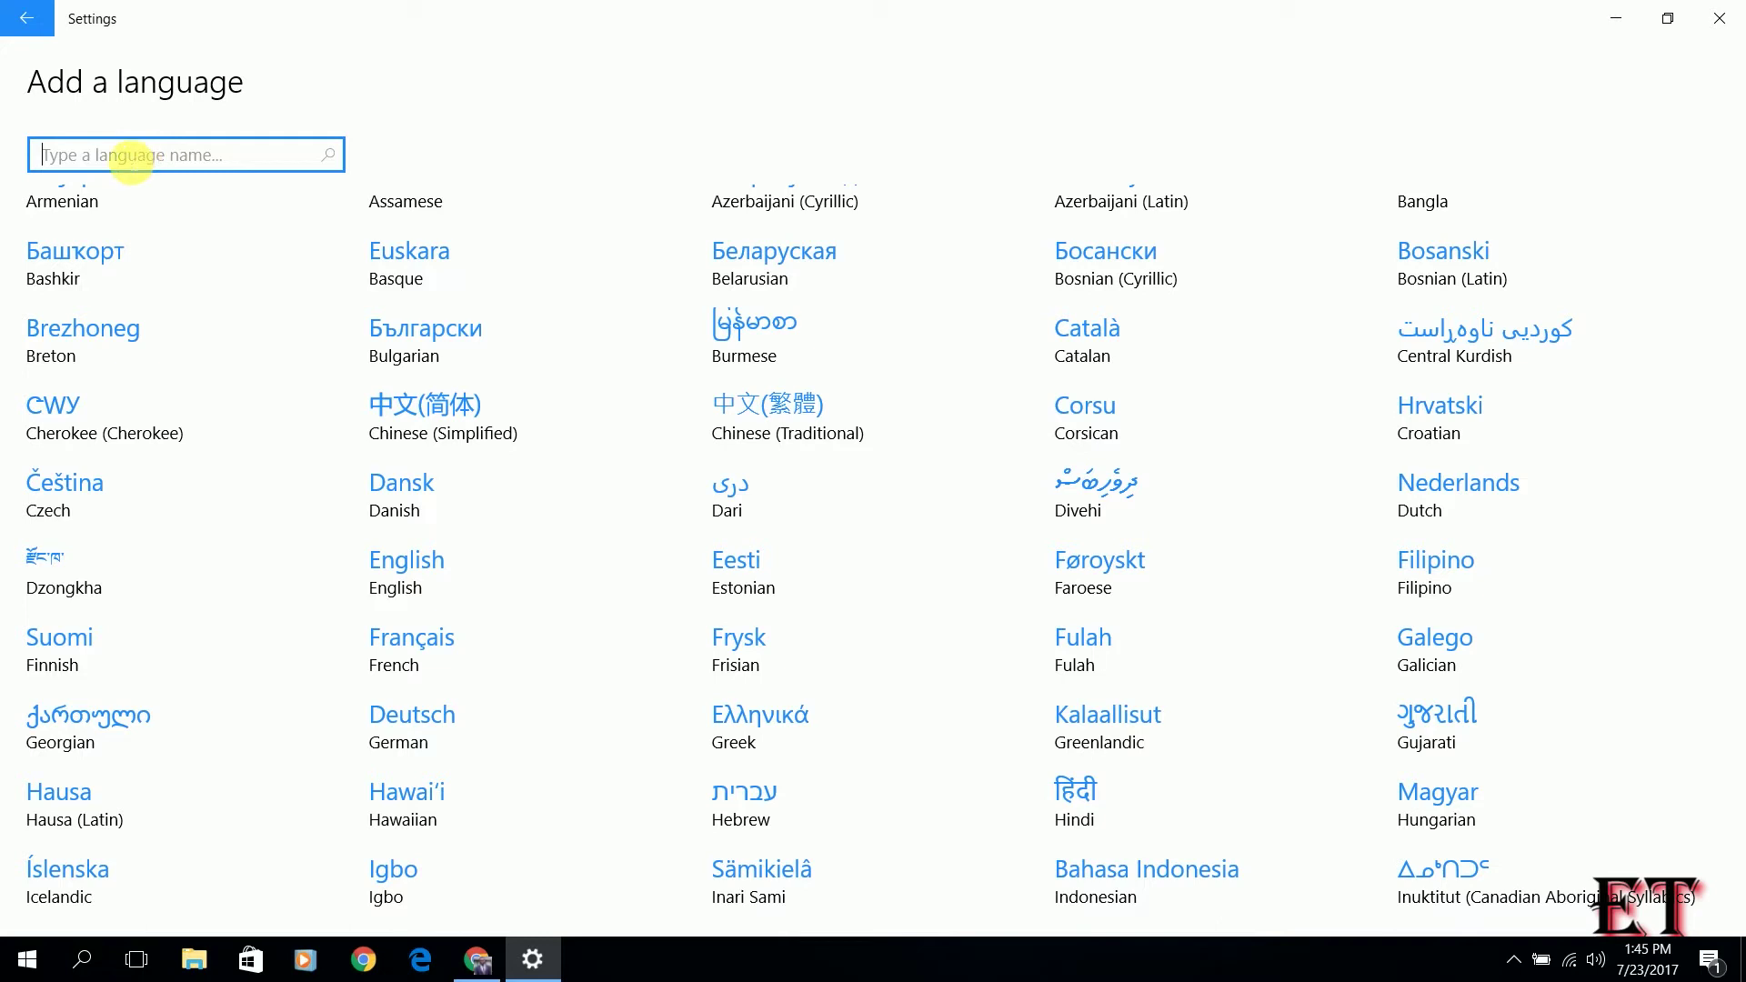
type("Suomi")
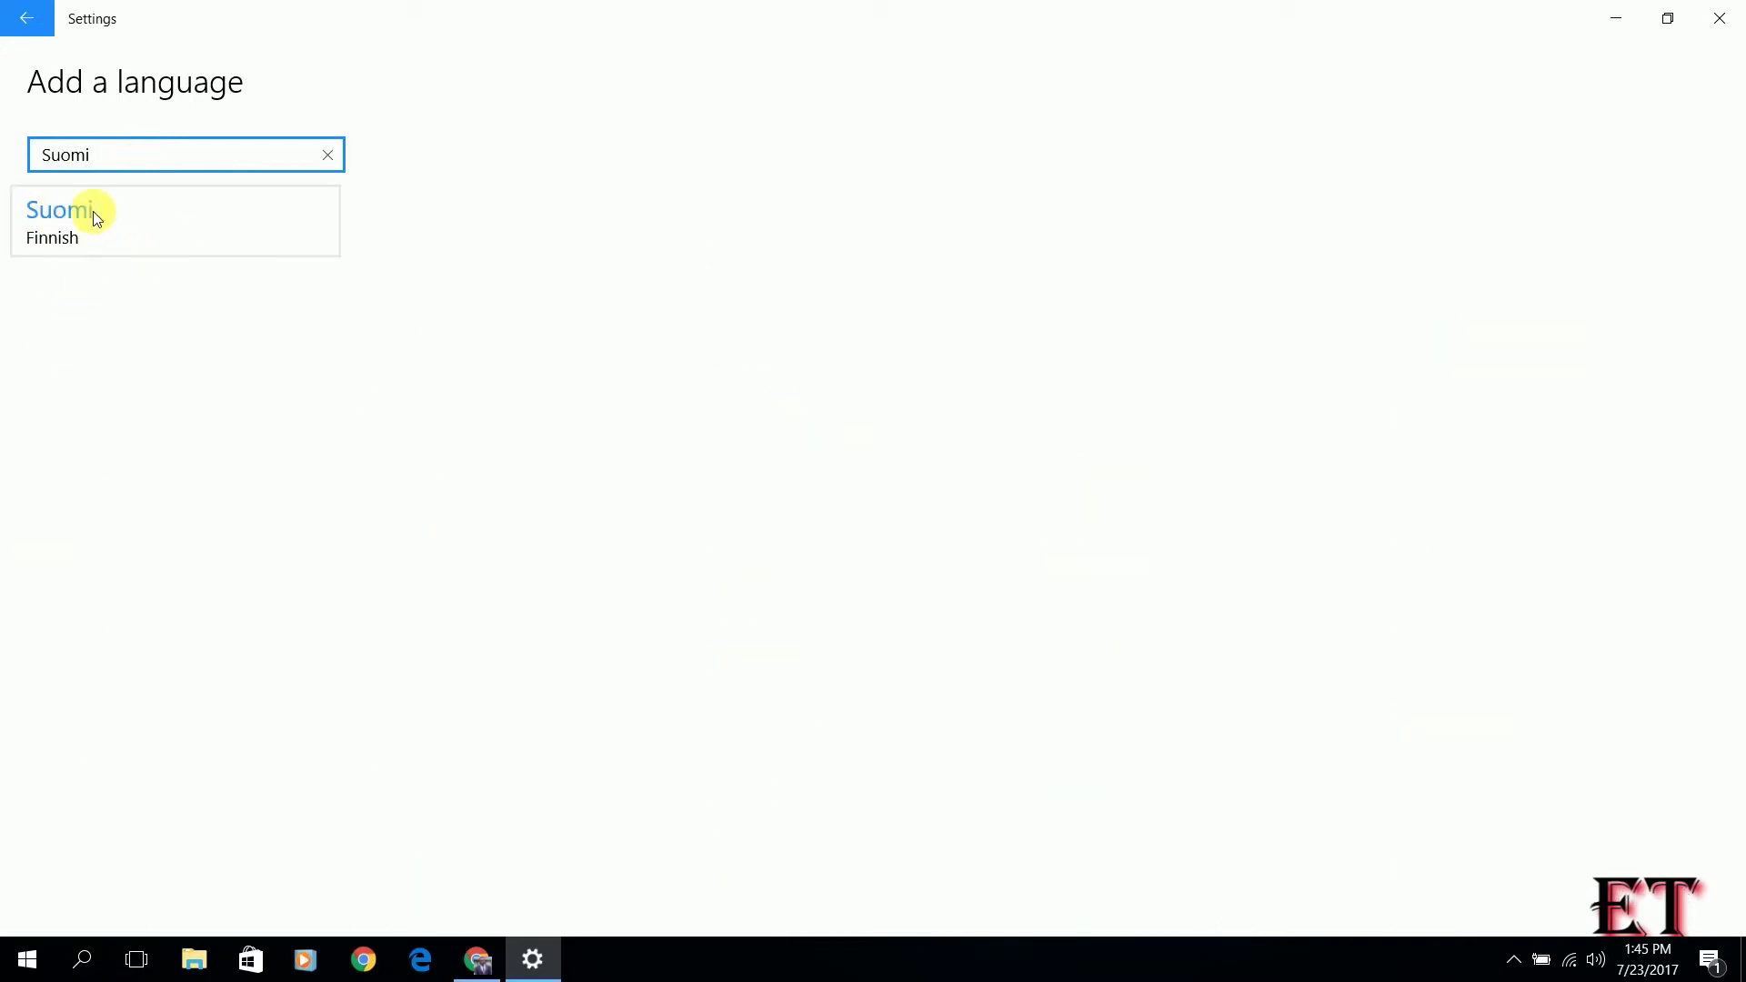
Add Suomi (Finnish) and confirm the Finnish keyboard appears in the taskbar input list.
left_click(116, 233)
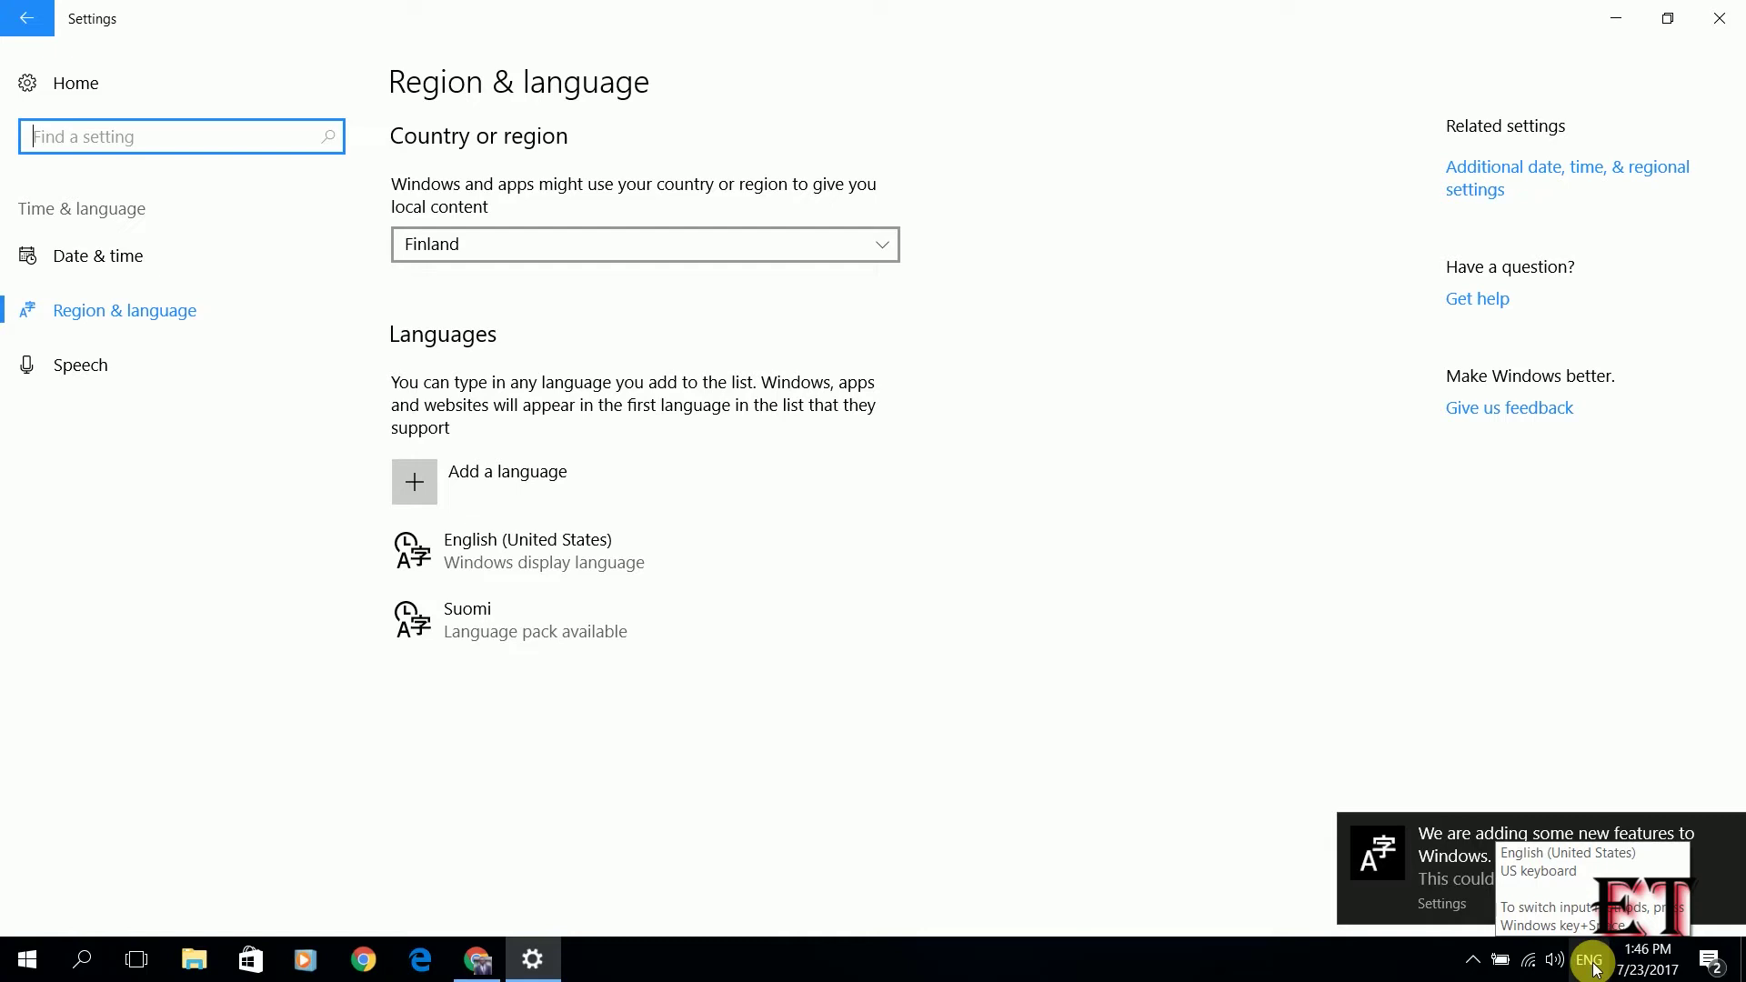
left_click(1591, 963)
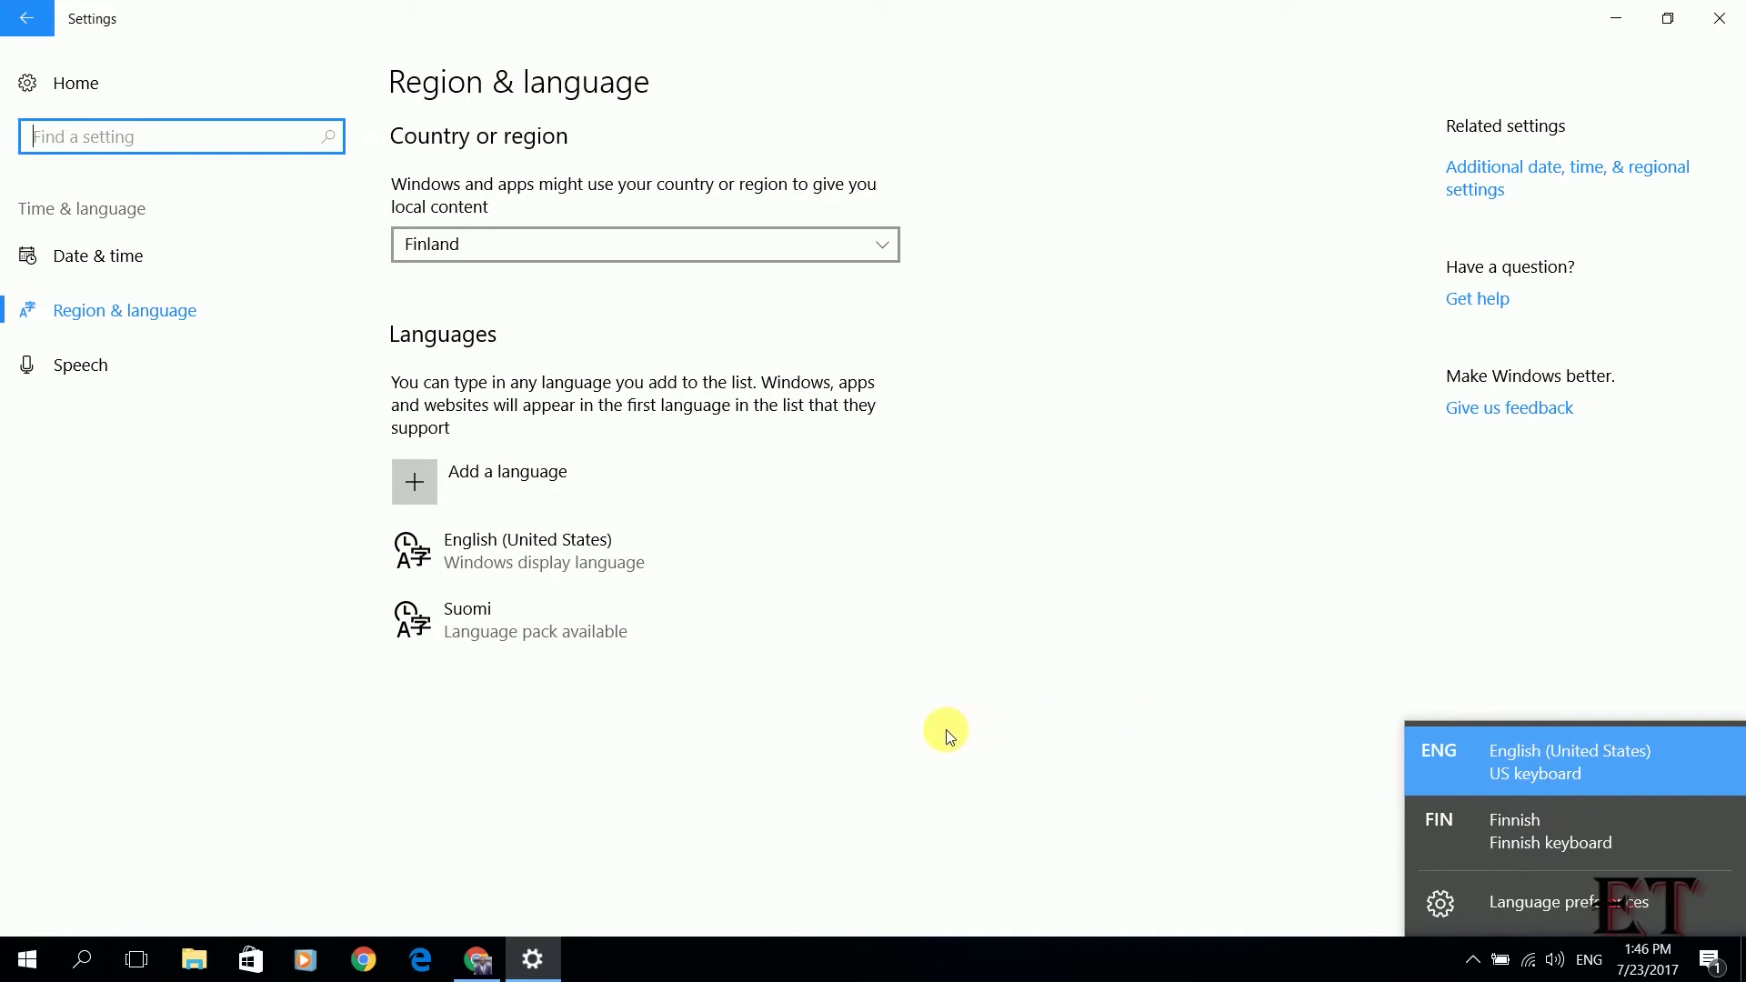
left_click(906, 788)
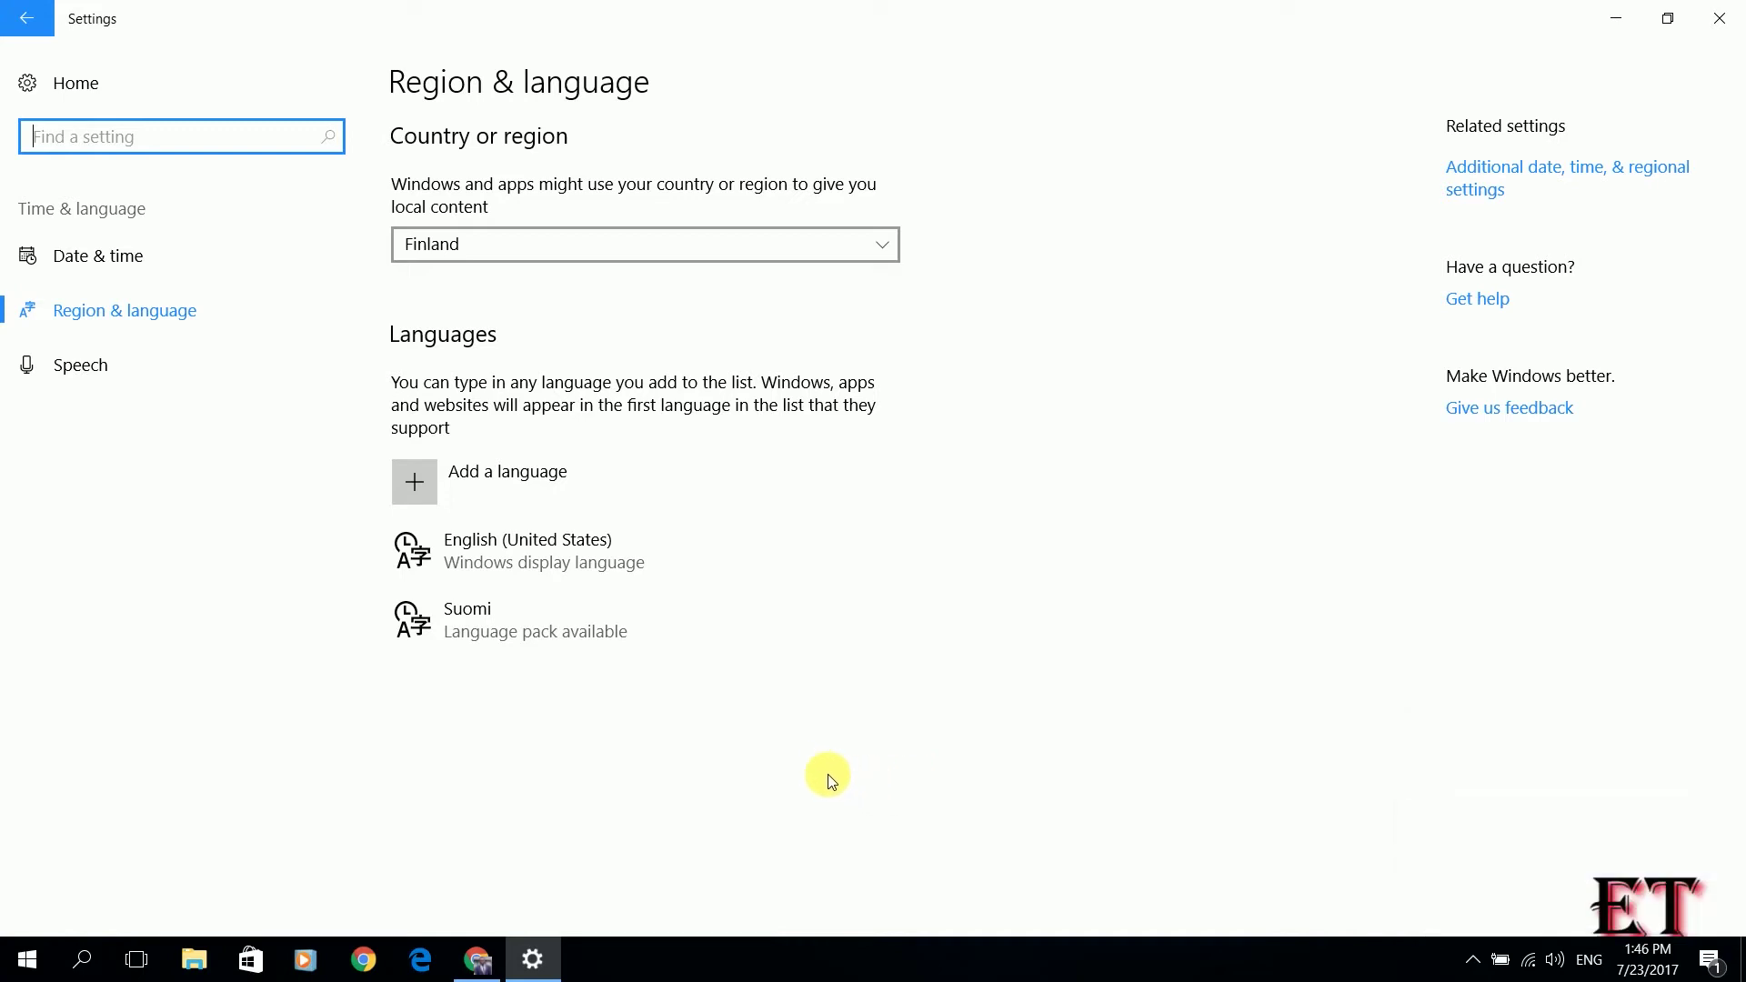
left_click(1588, 962)
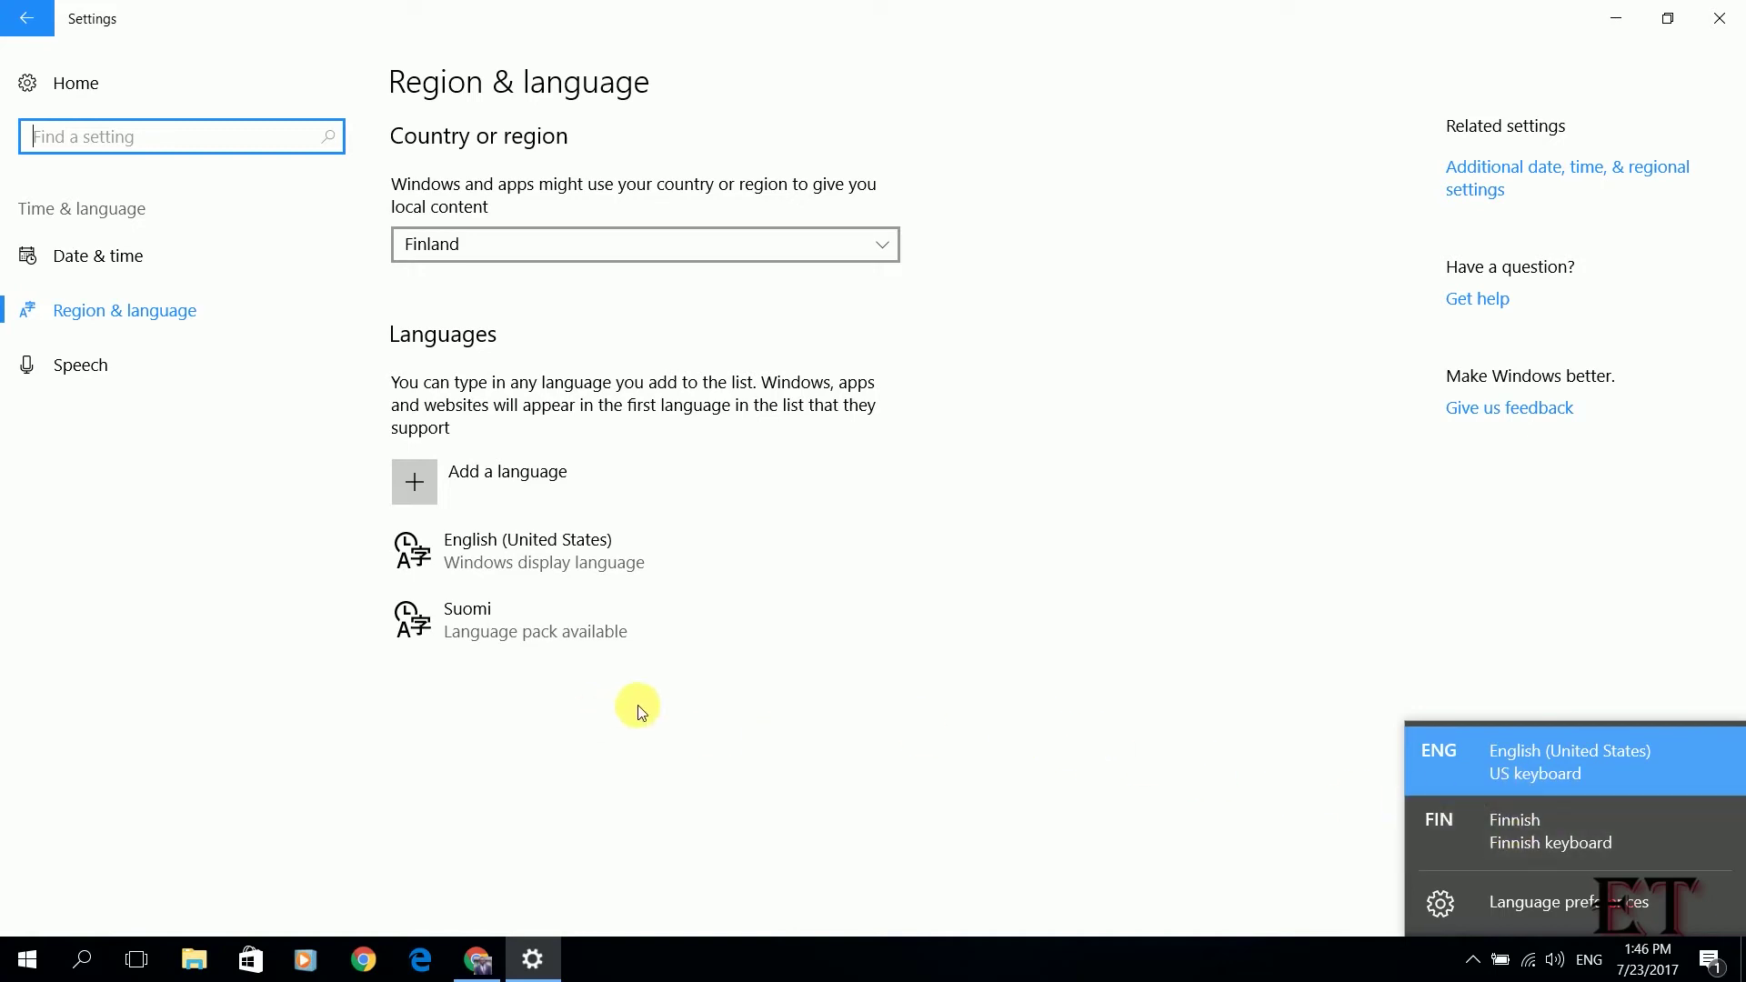
From Suomi's options, download the Finnish language pack and the 11 MB speech package.
left_click(495, 620)
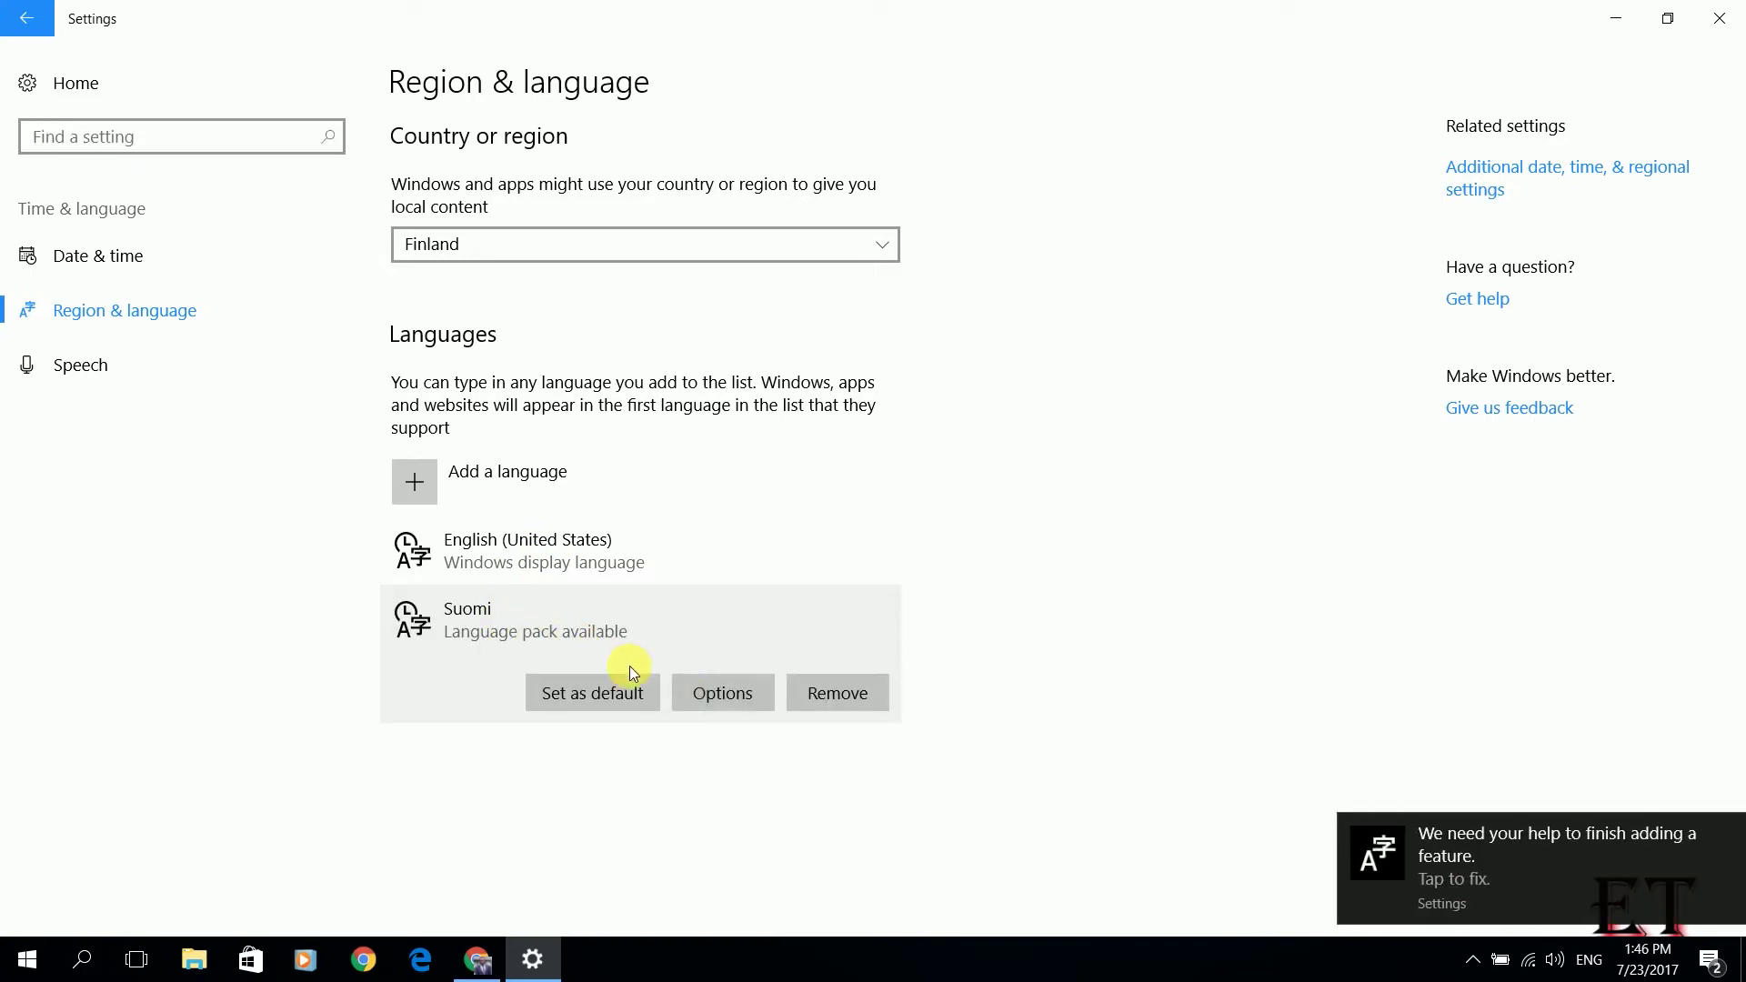
left_click(726, 702)
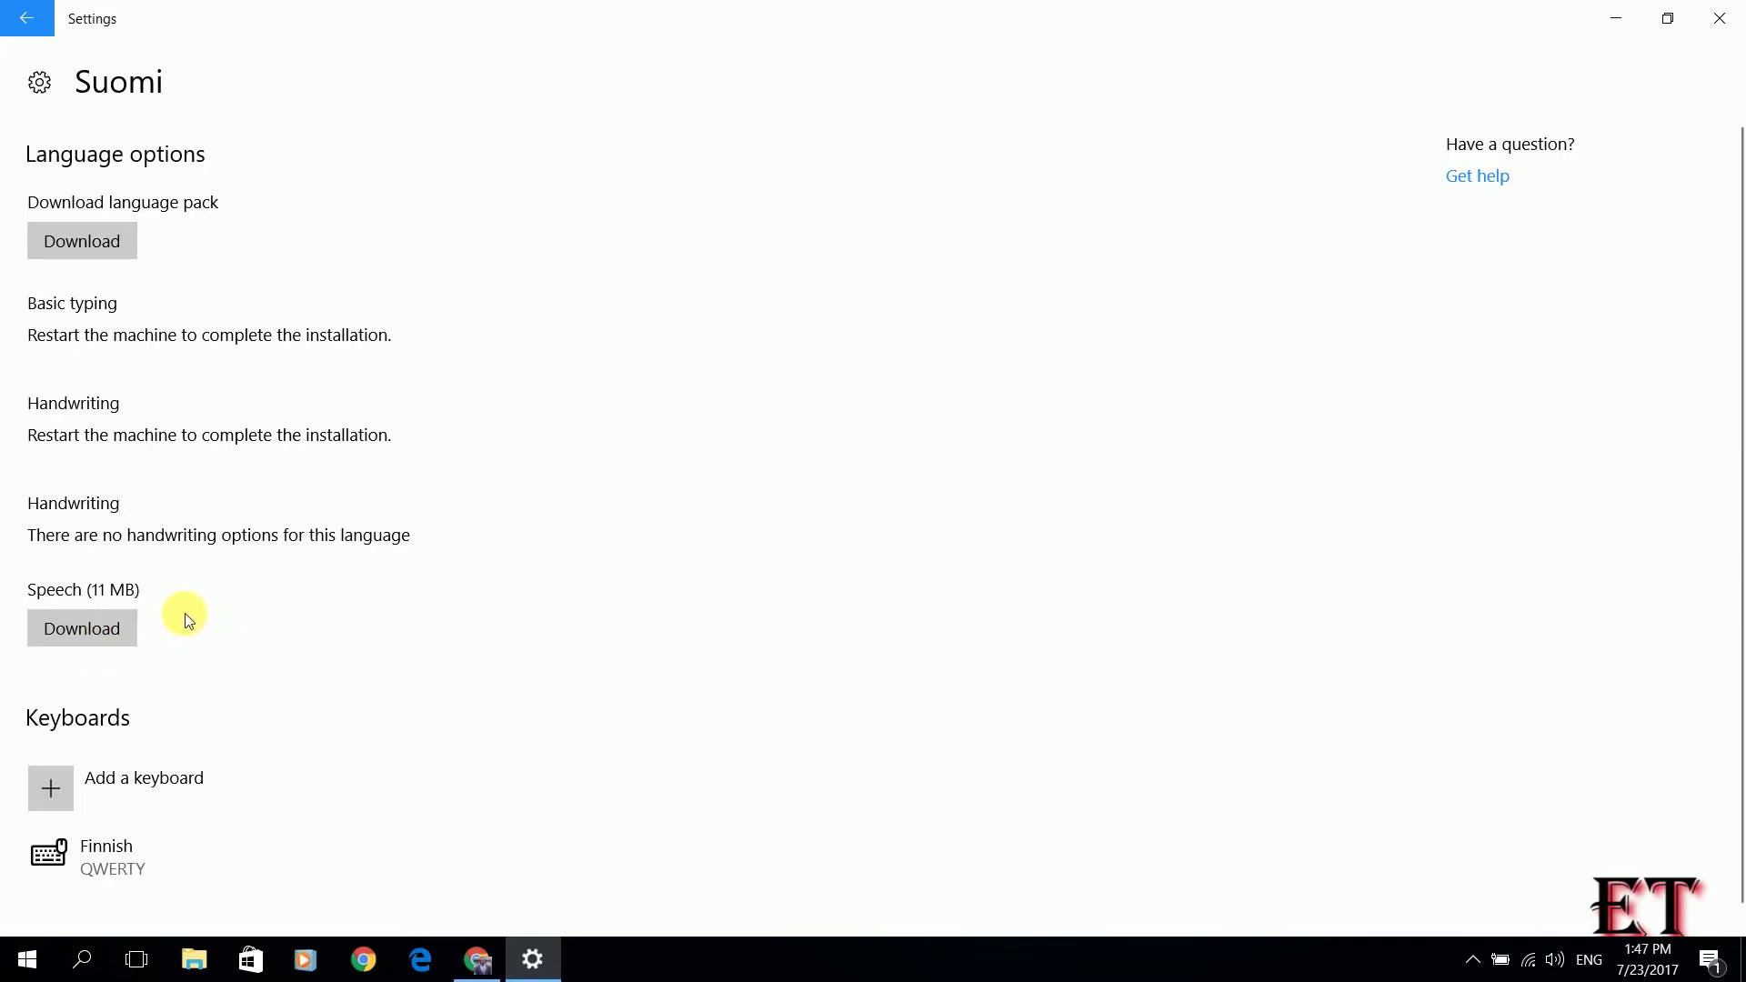
left_click(78, 245)
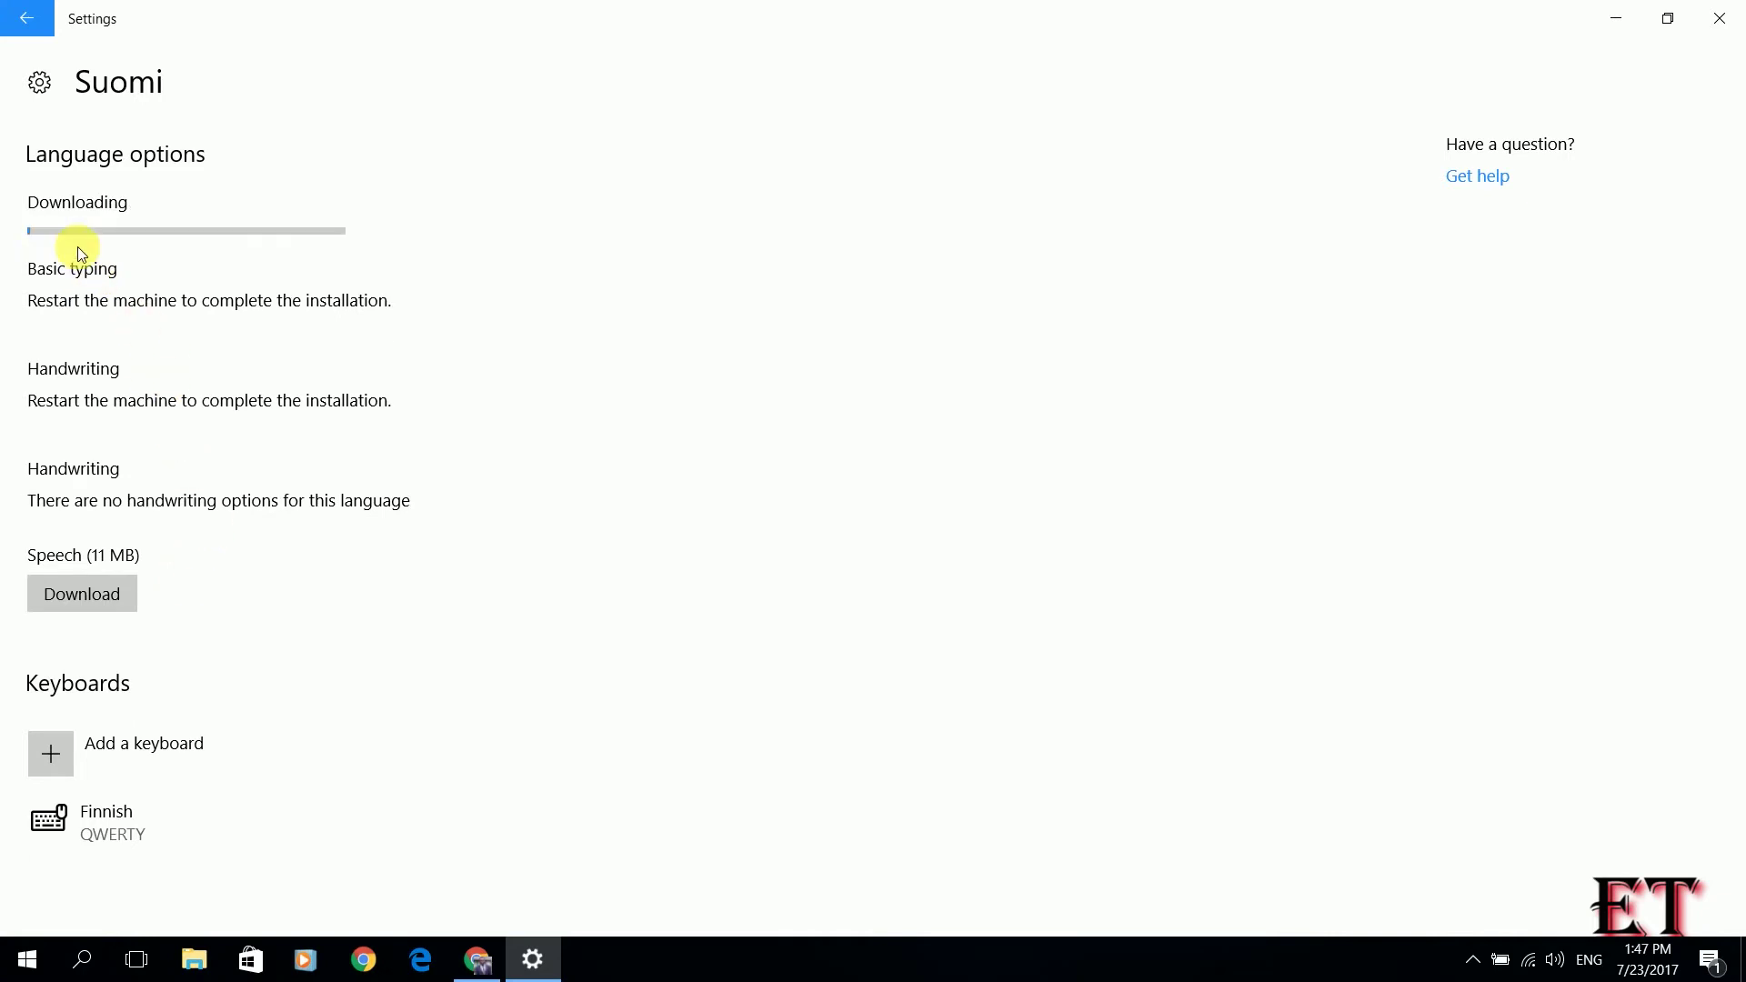
left_click(90, 602)
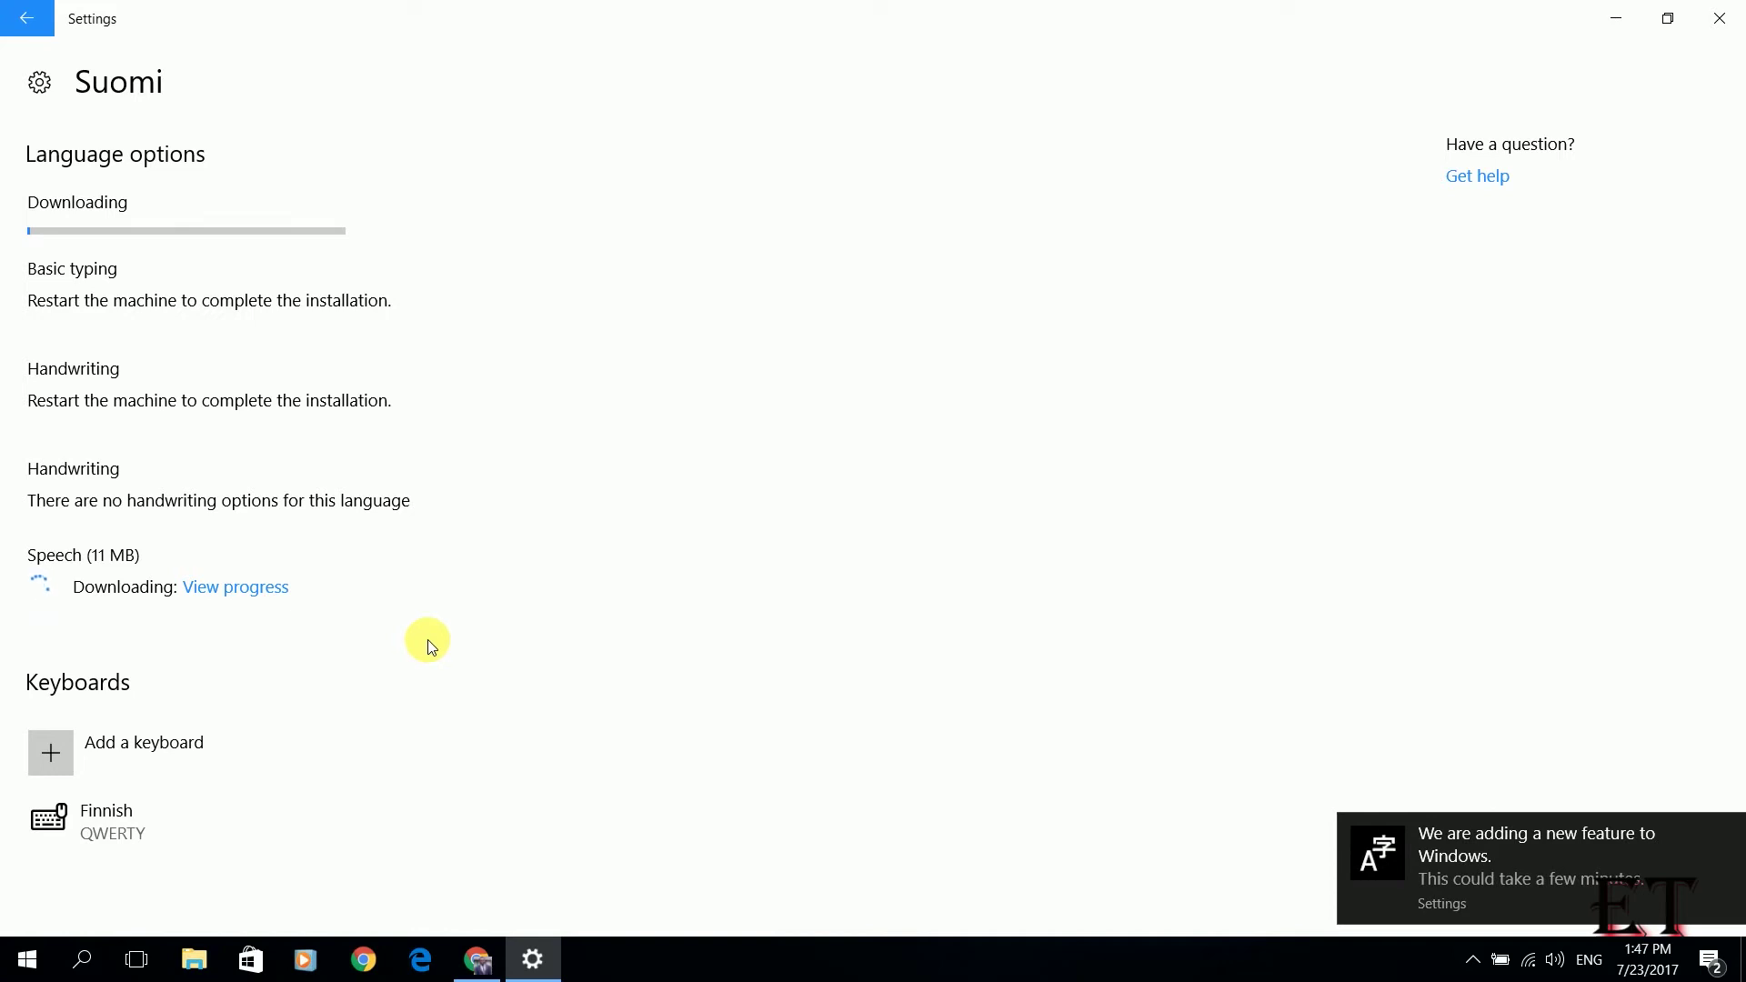
Wait until the Suomi language pack is installed and speech awaits a restart.
mouse_move(1446, 913)
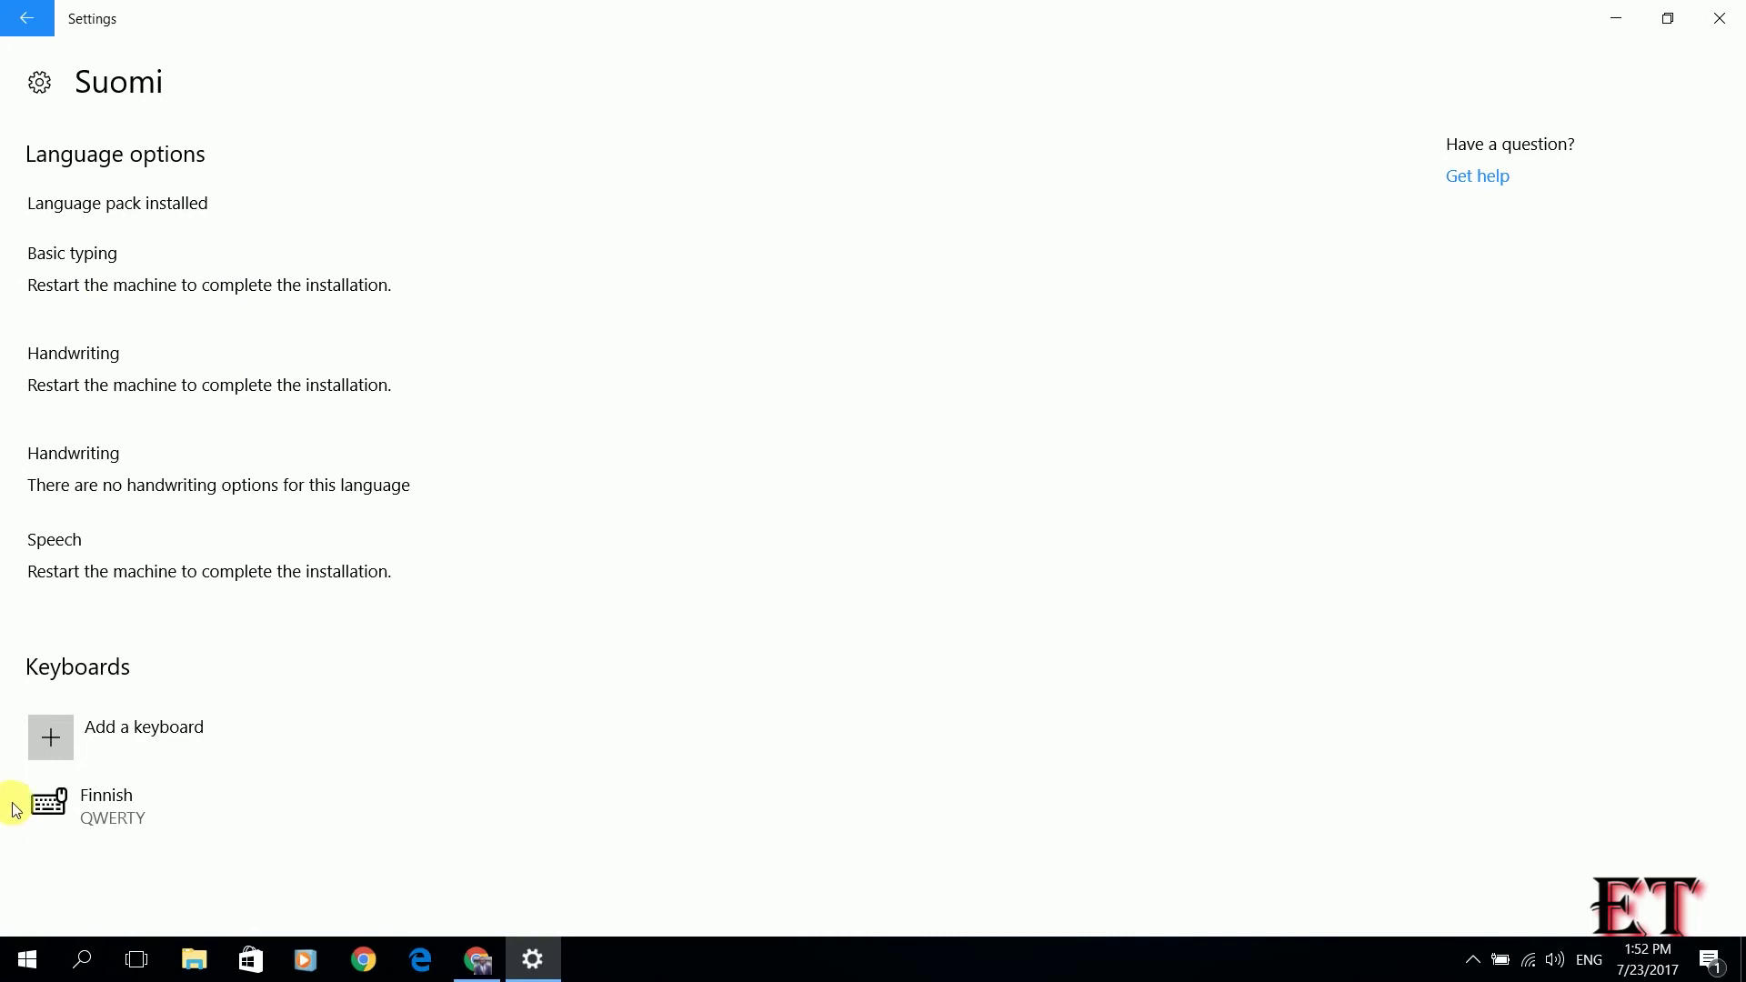
Restart the PC from the Start menu power options, then reopen Start.
left_click(9, 966)
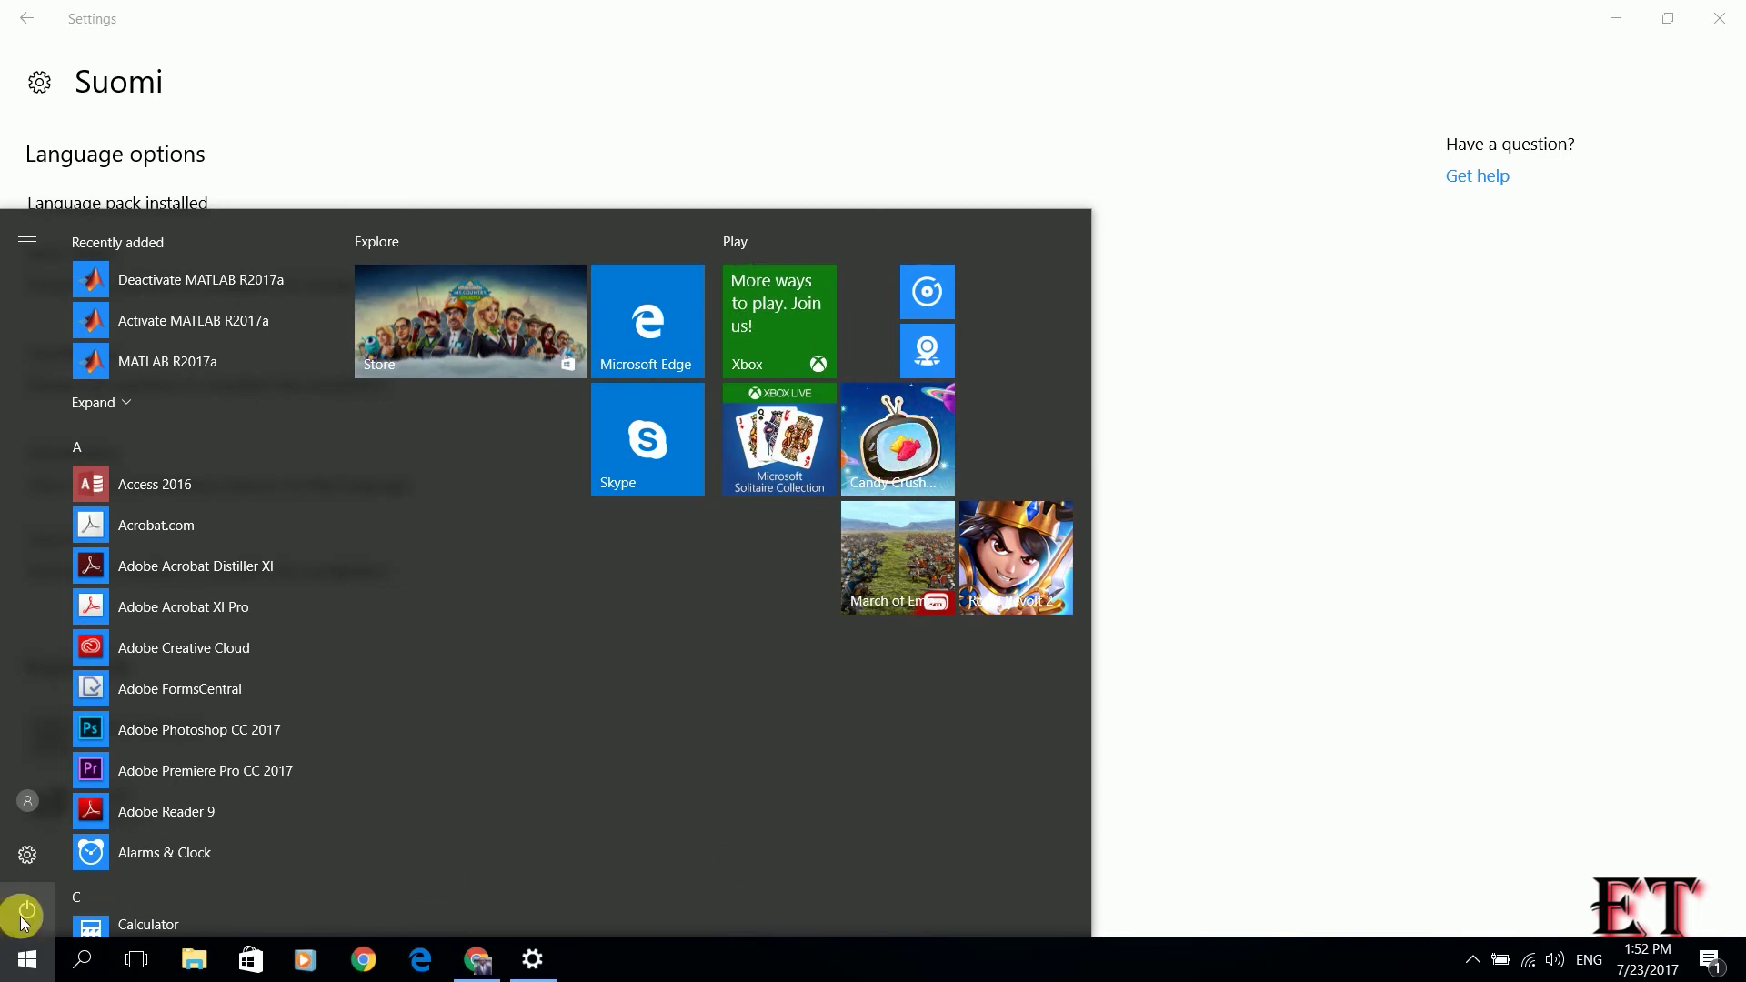
left_click(26, 911)
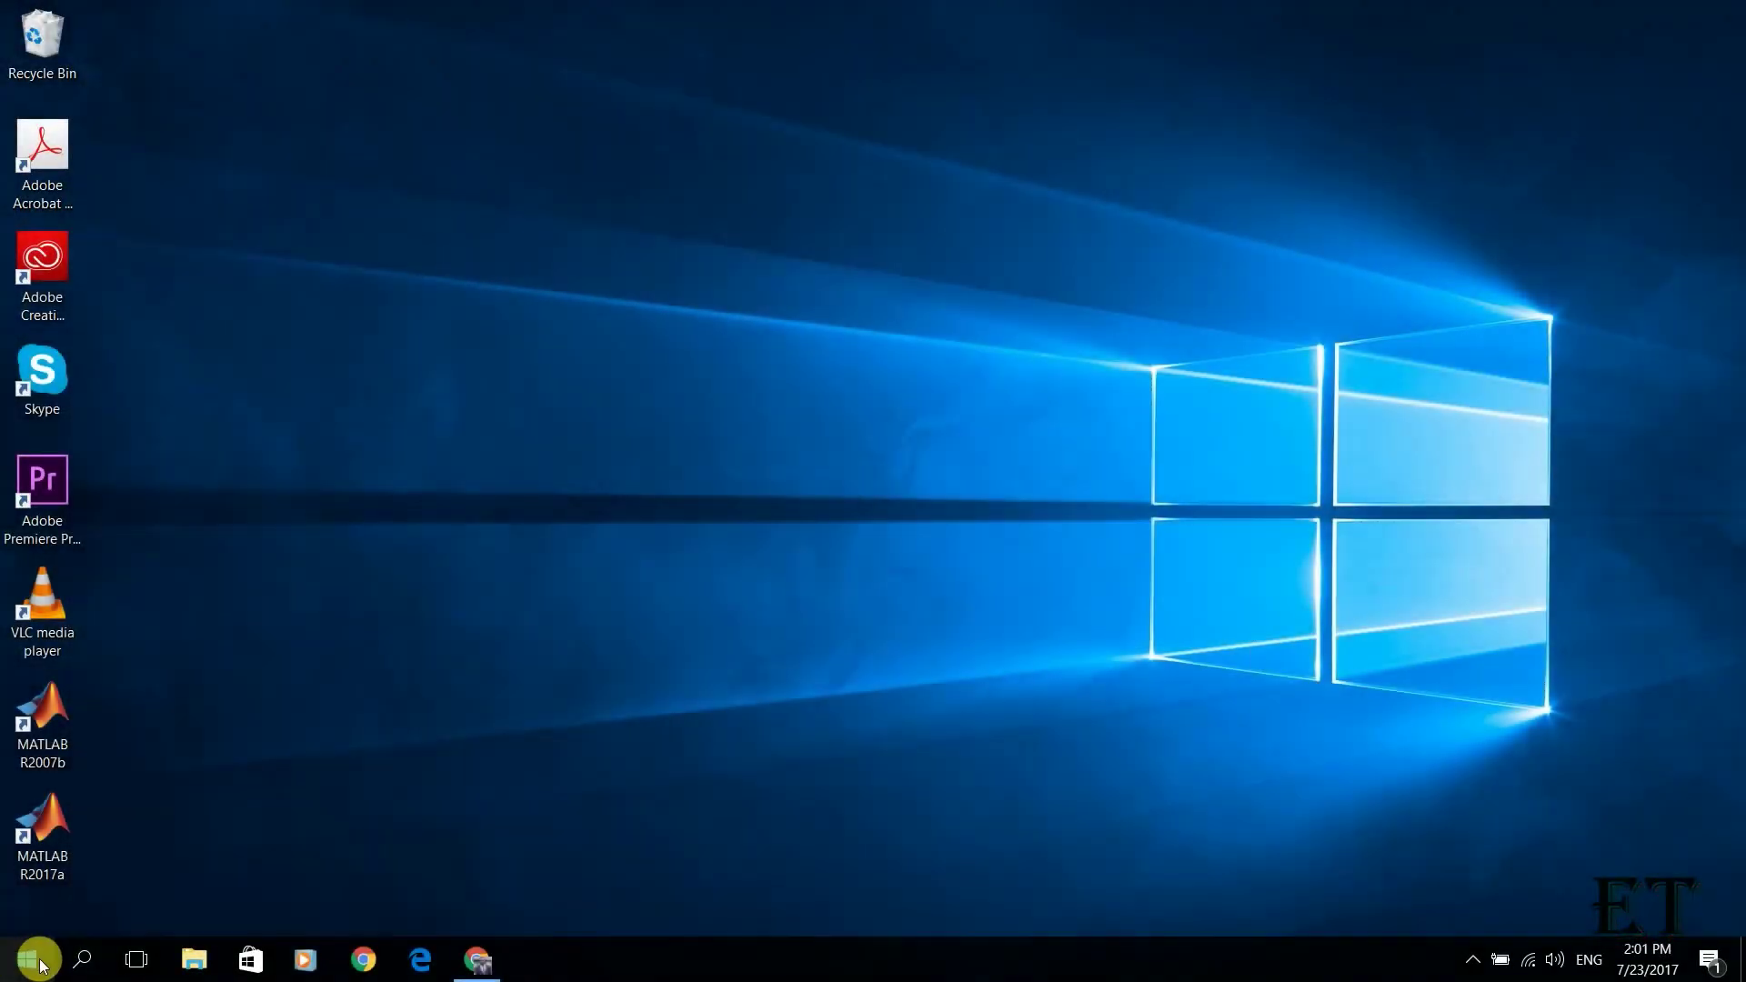
left_click(29, 957)
In Region & language, set Suomi as the default display language.
left_click(28, 861)
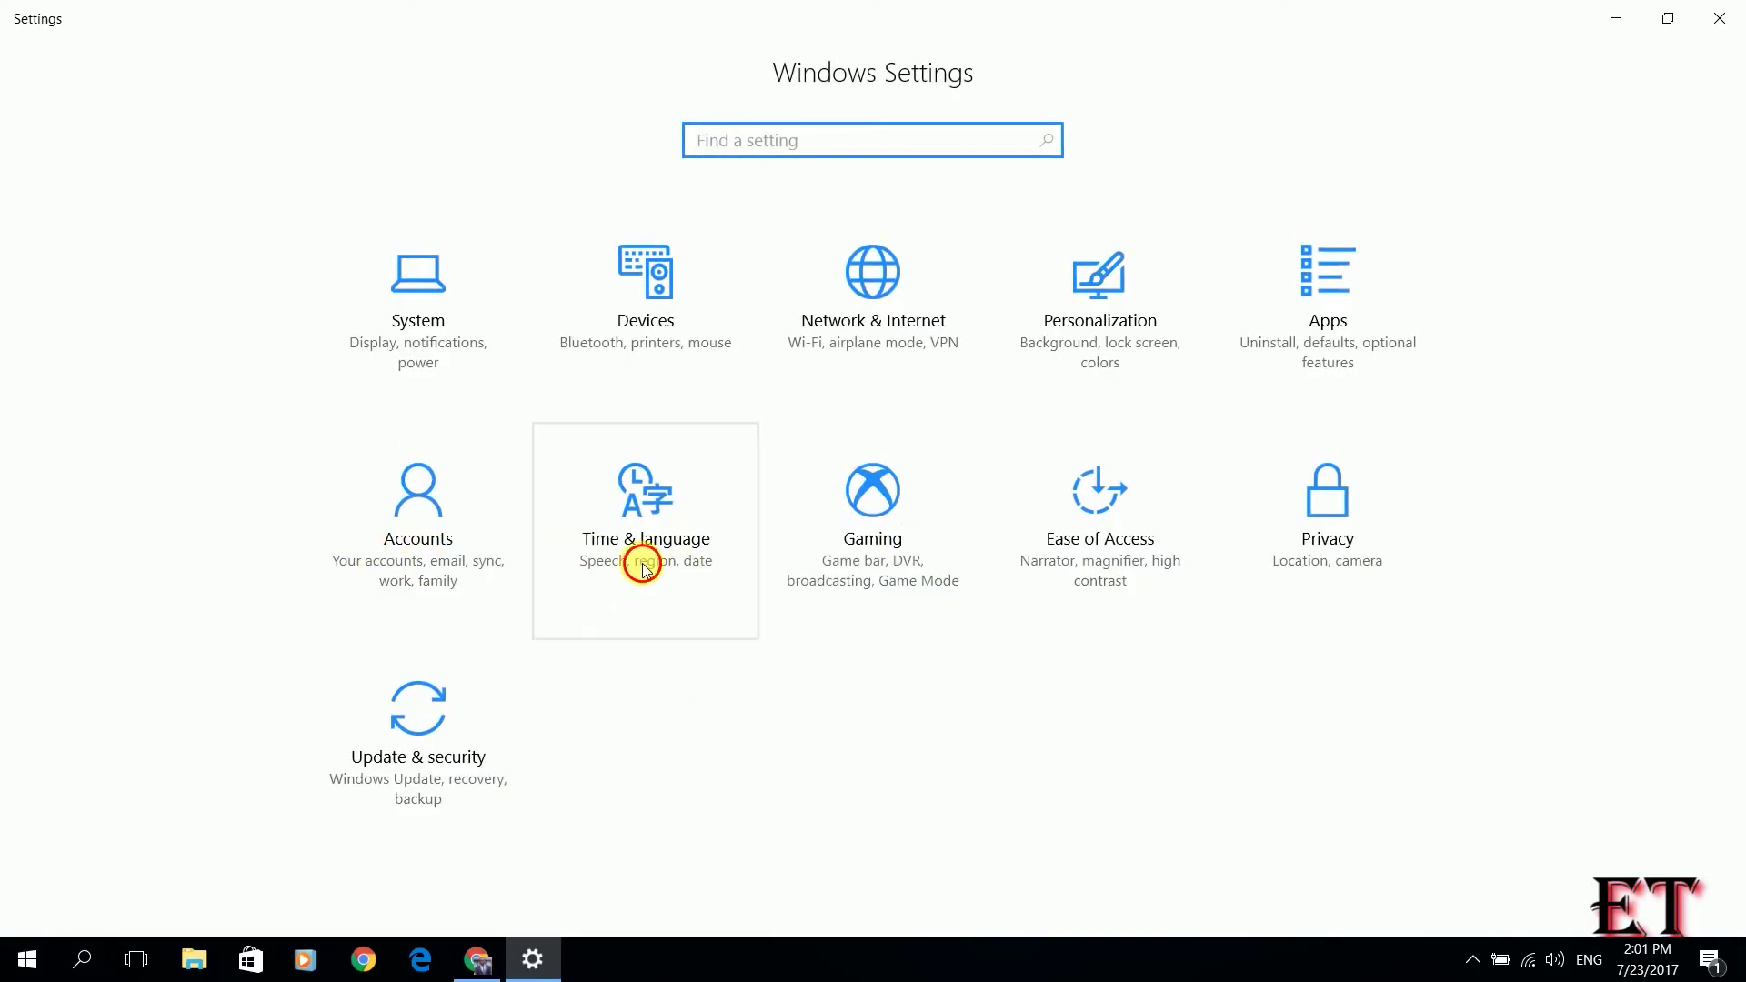
left_click(639, 557)
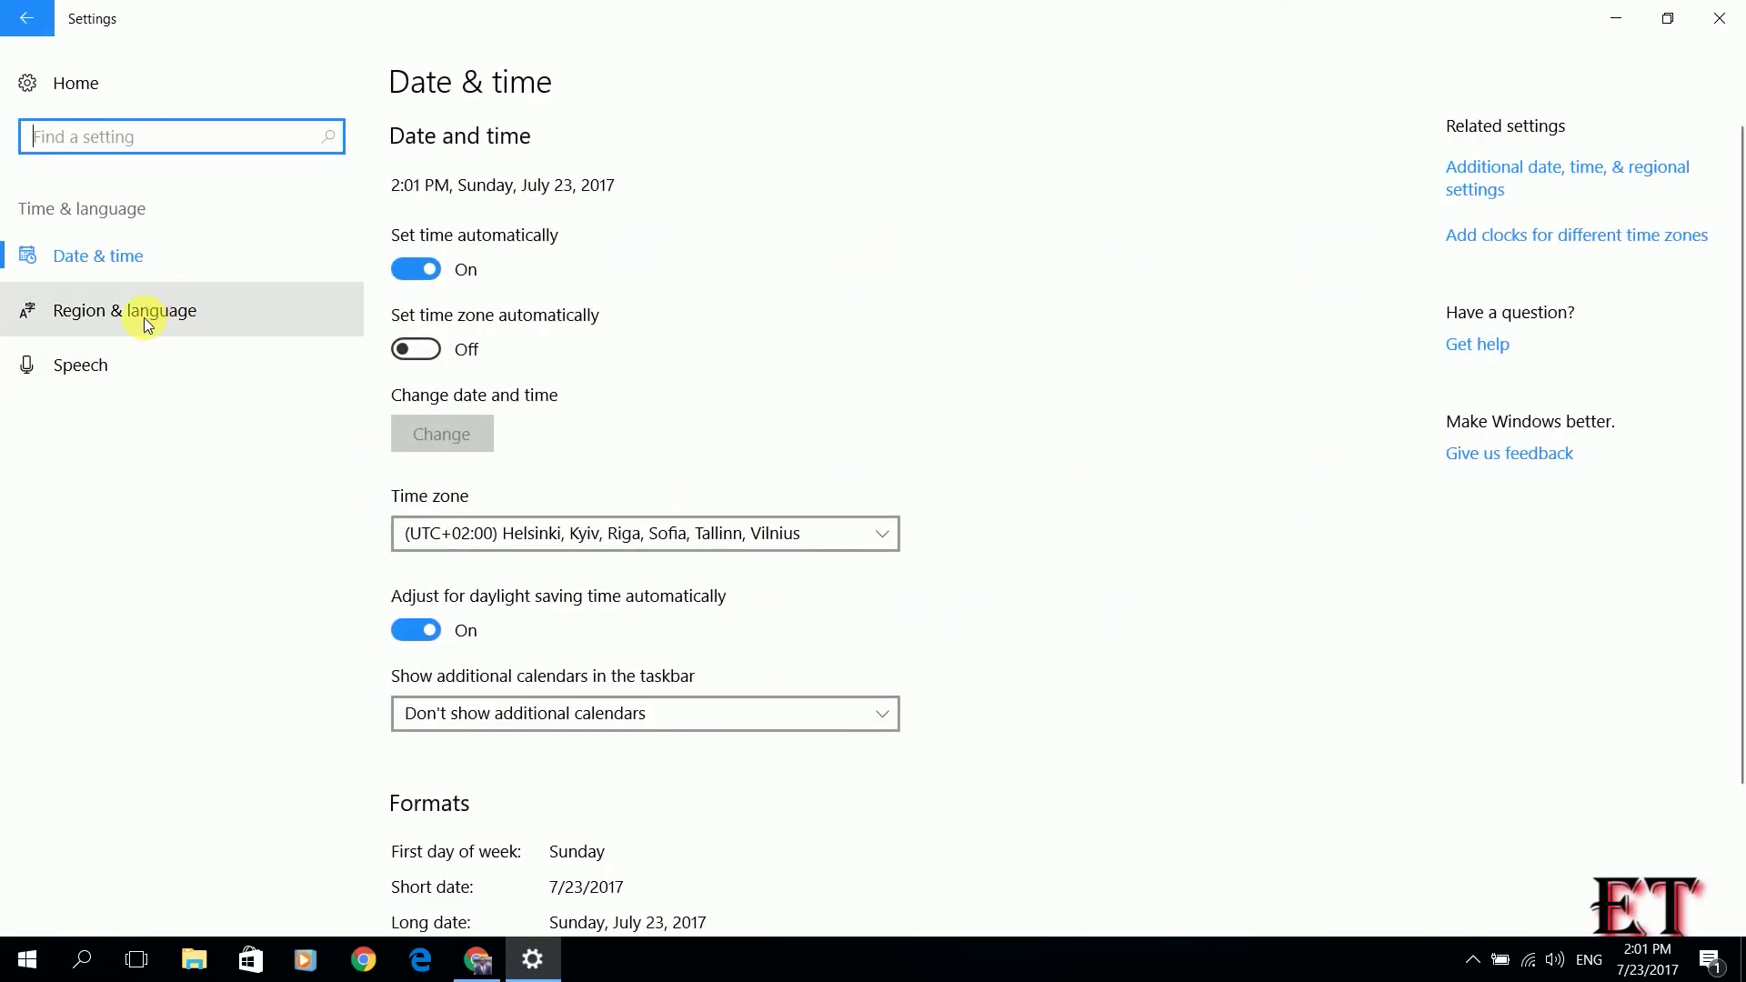
left_click(150, 314)
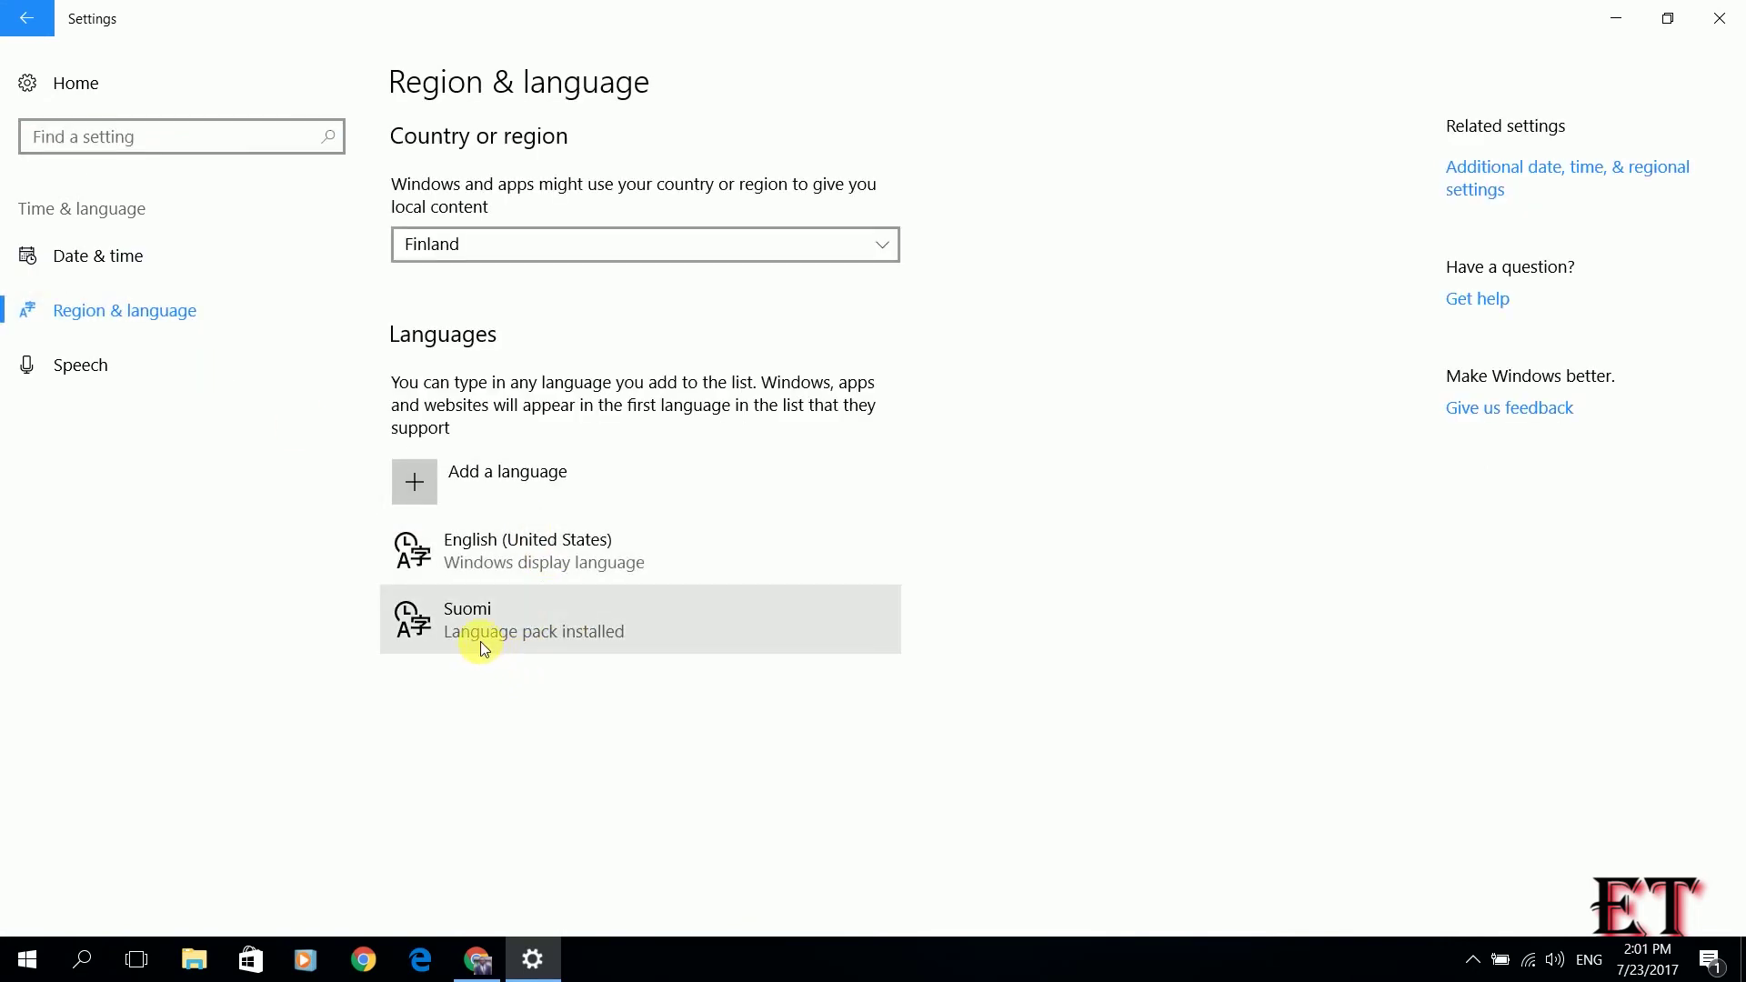
left_click(620, 629)
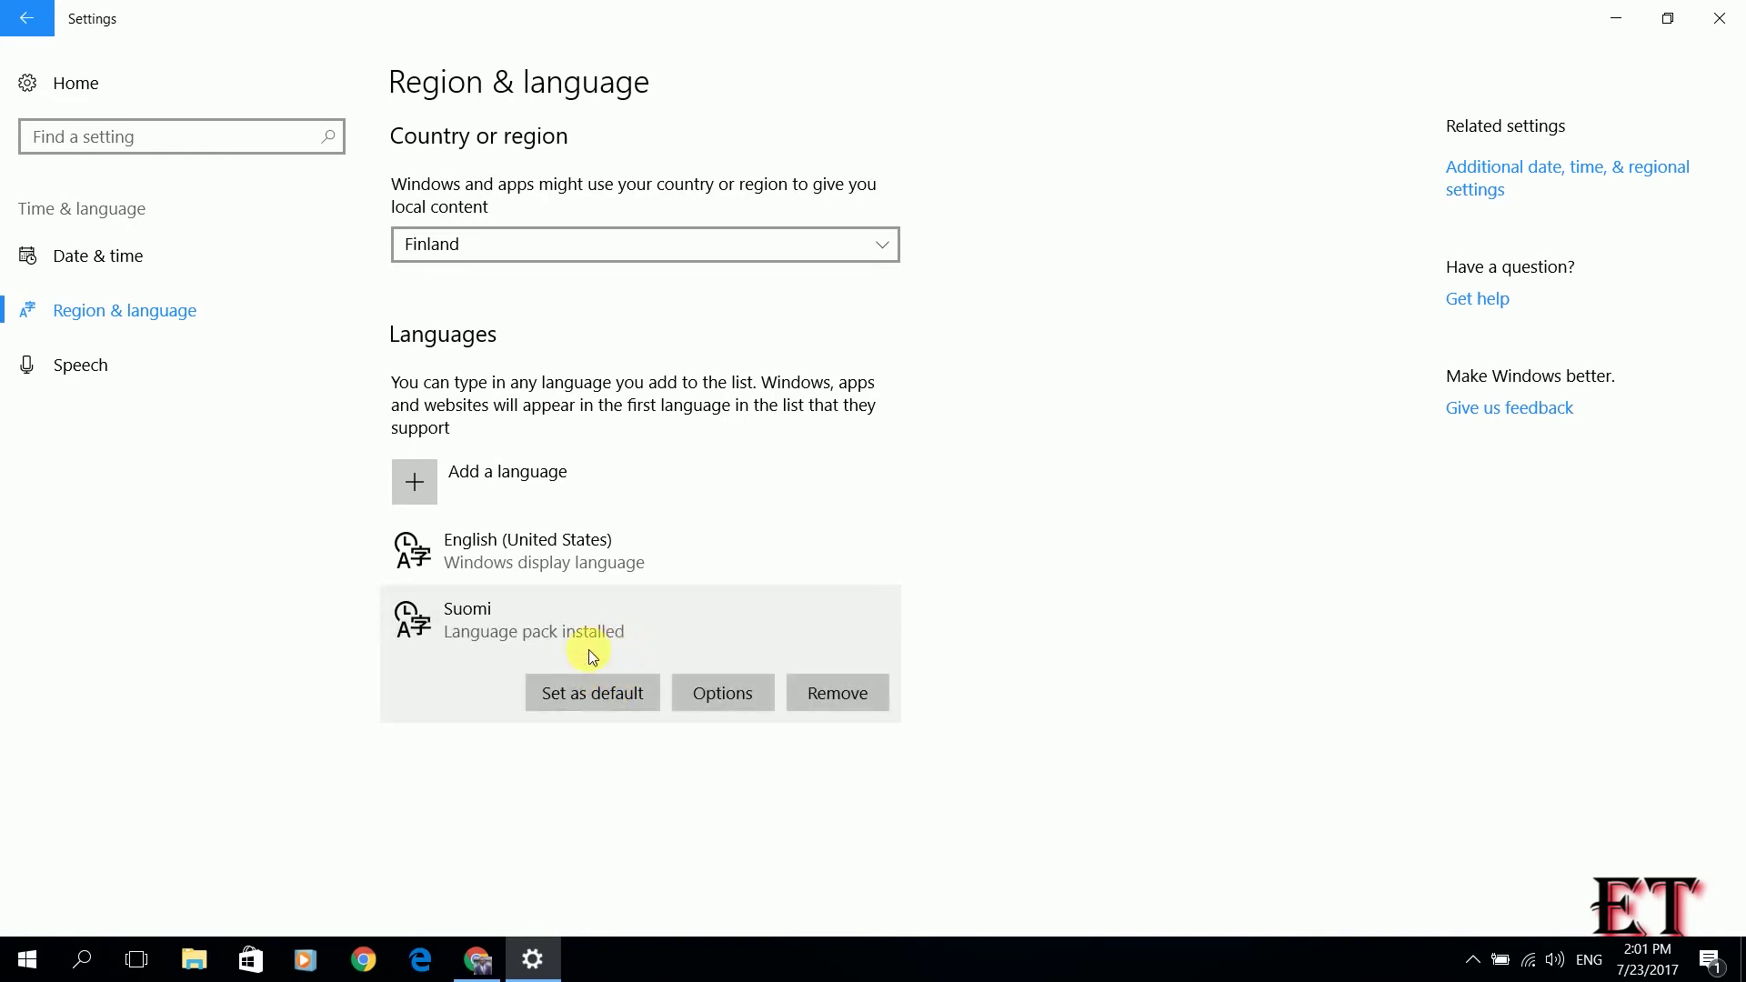
left_click(584, 699)
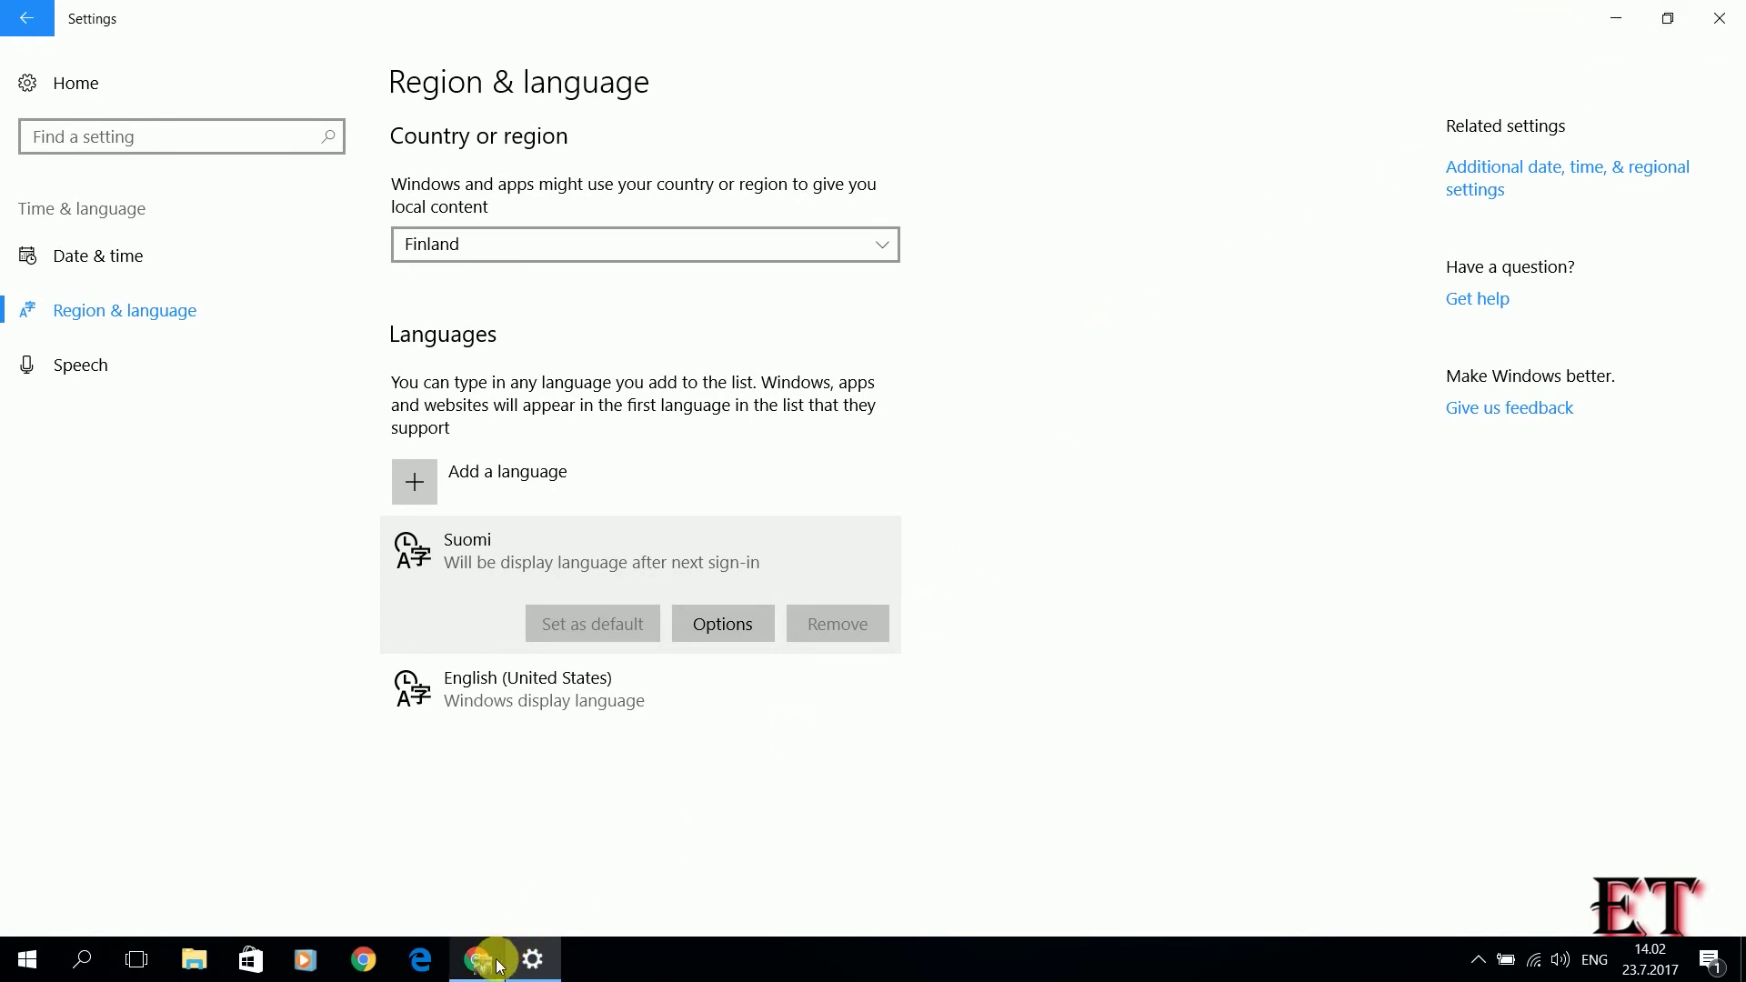
Close Settings and restart Windows from the Start menu power button.
left_click(1719, 20)
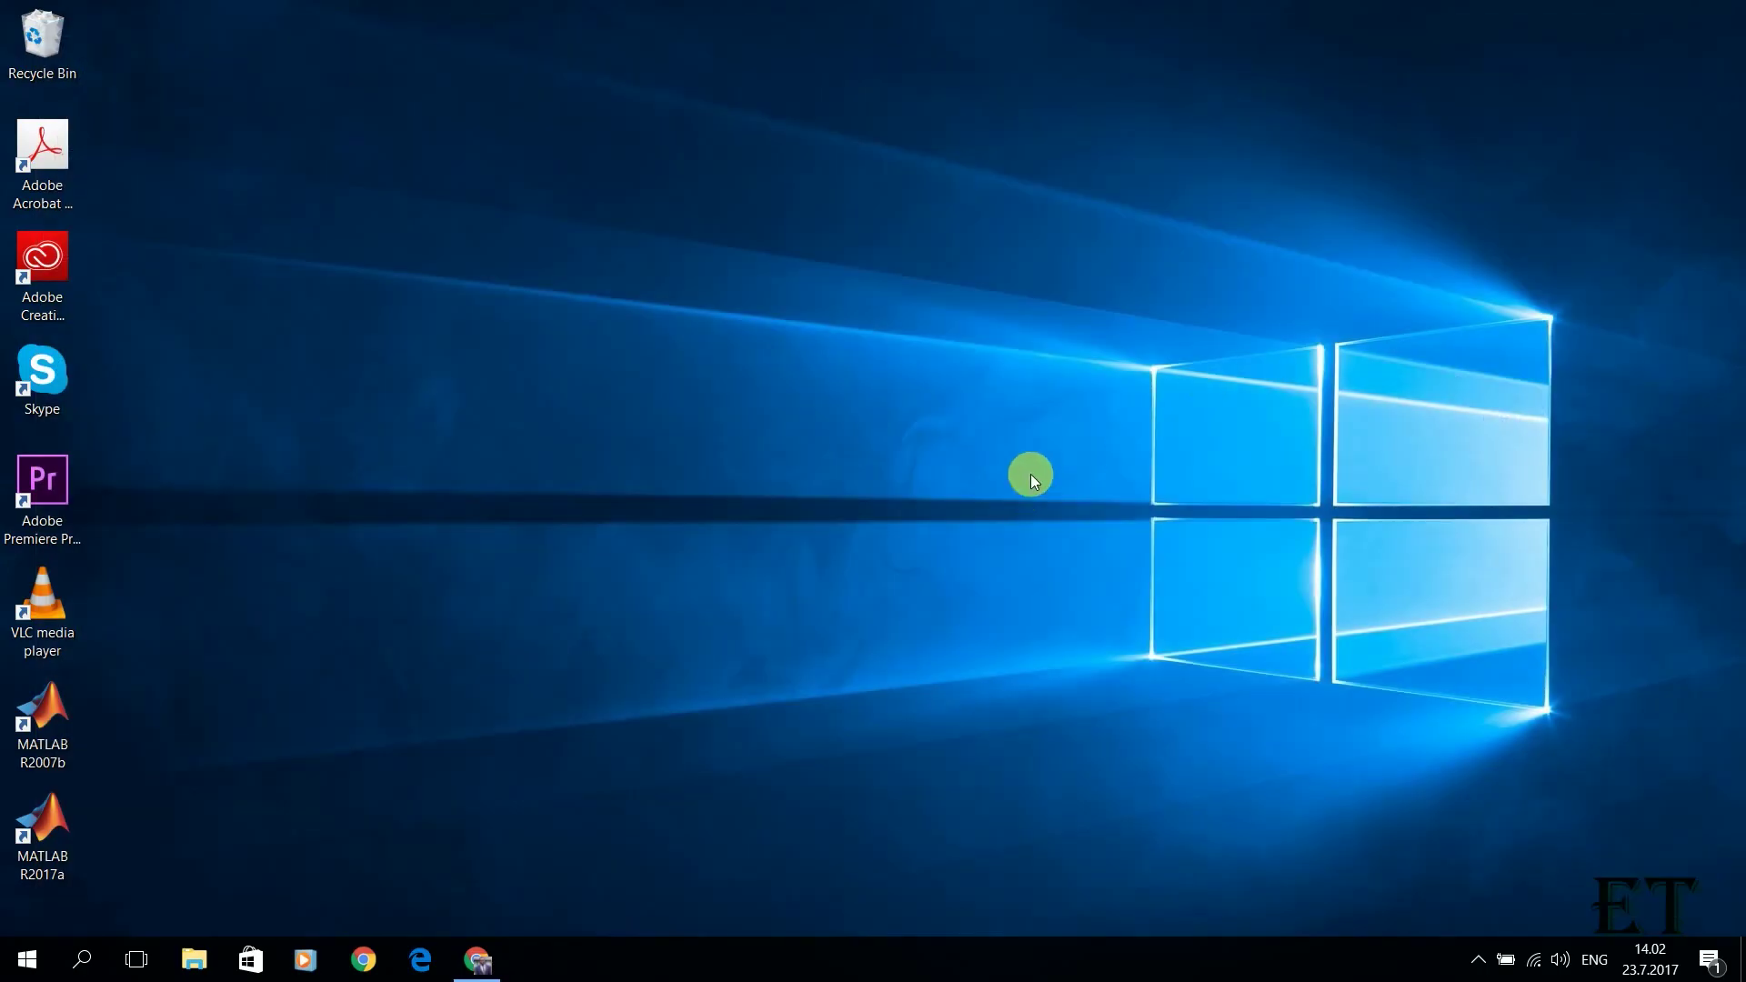
left_click(36, 973)
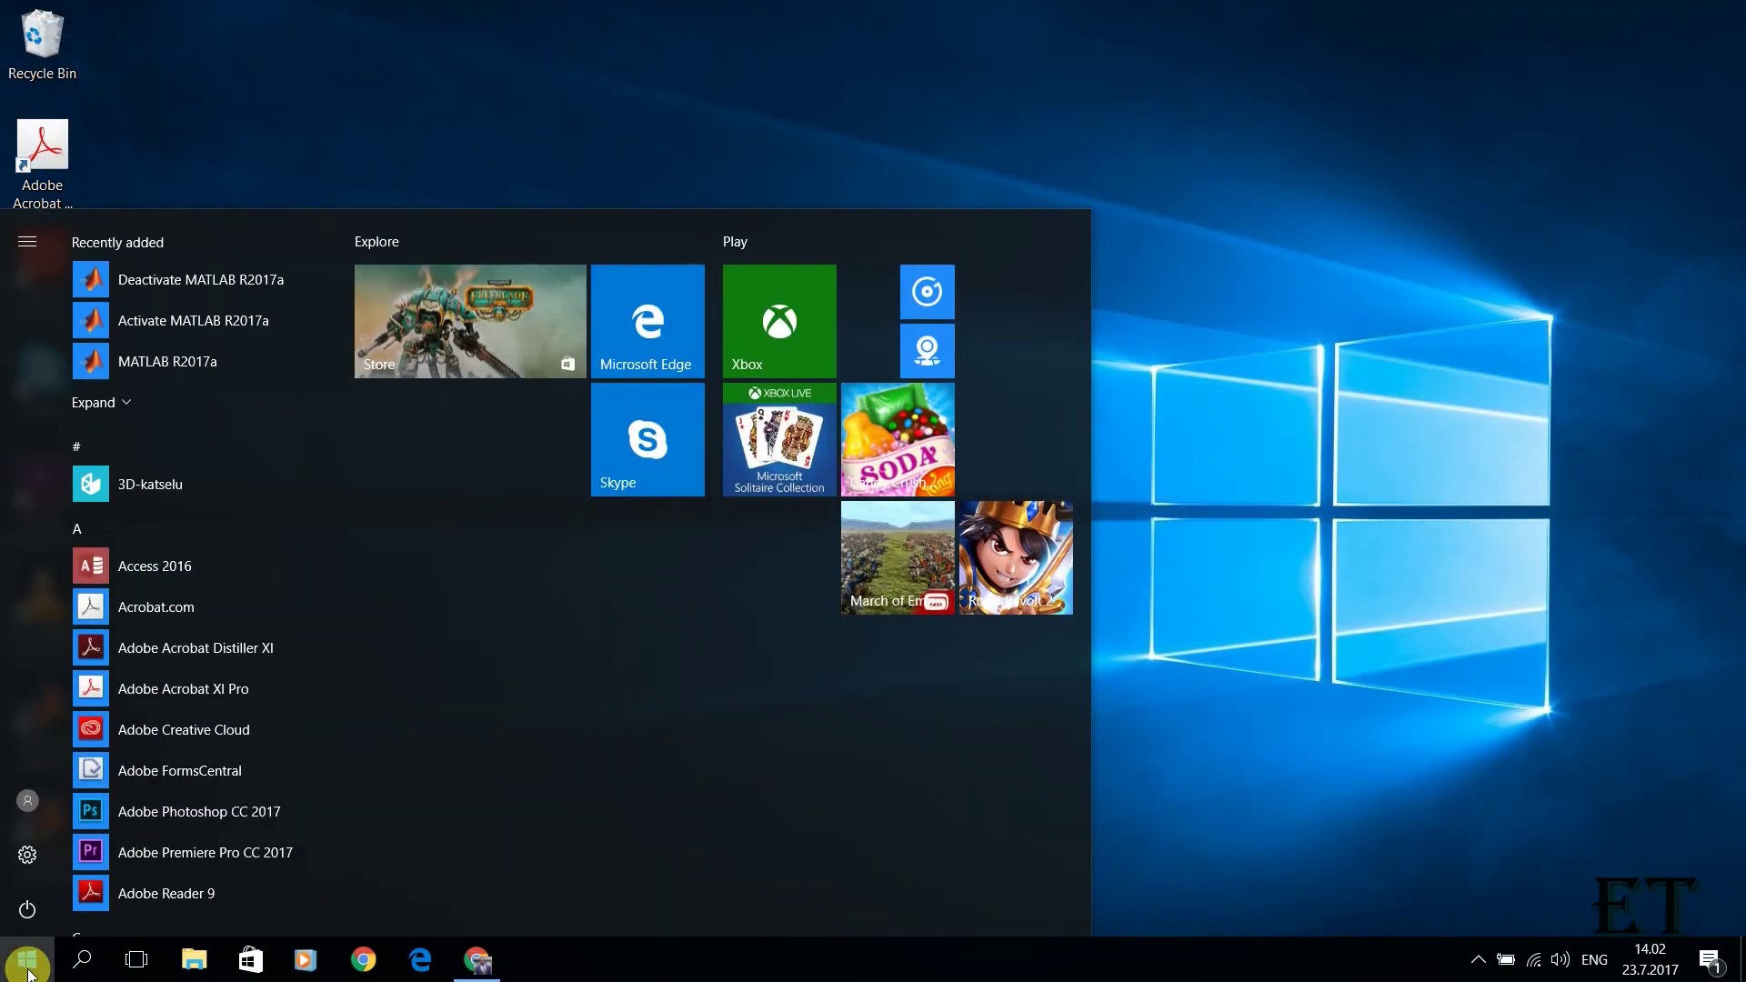
left_click(27, 910)
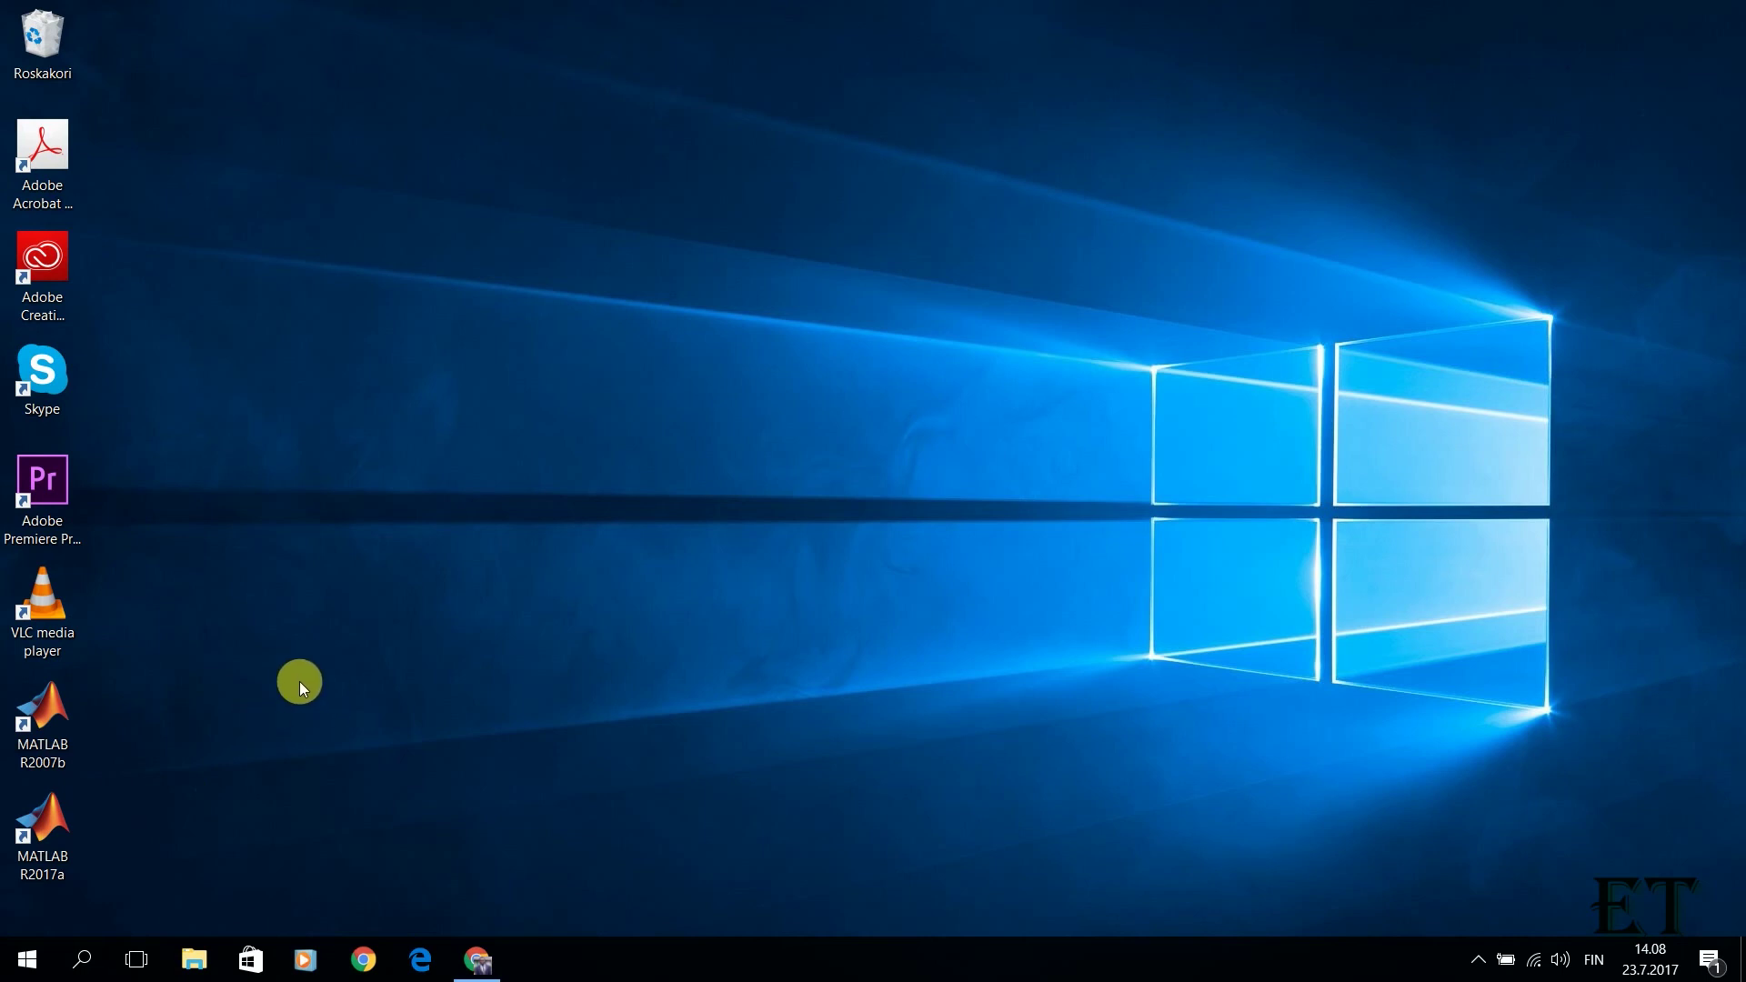
right_click(442, 351)
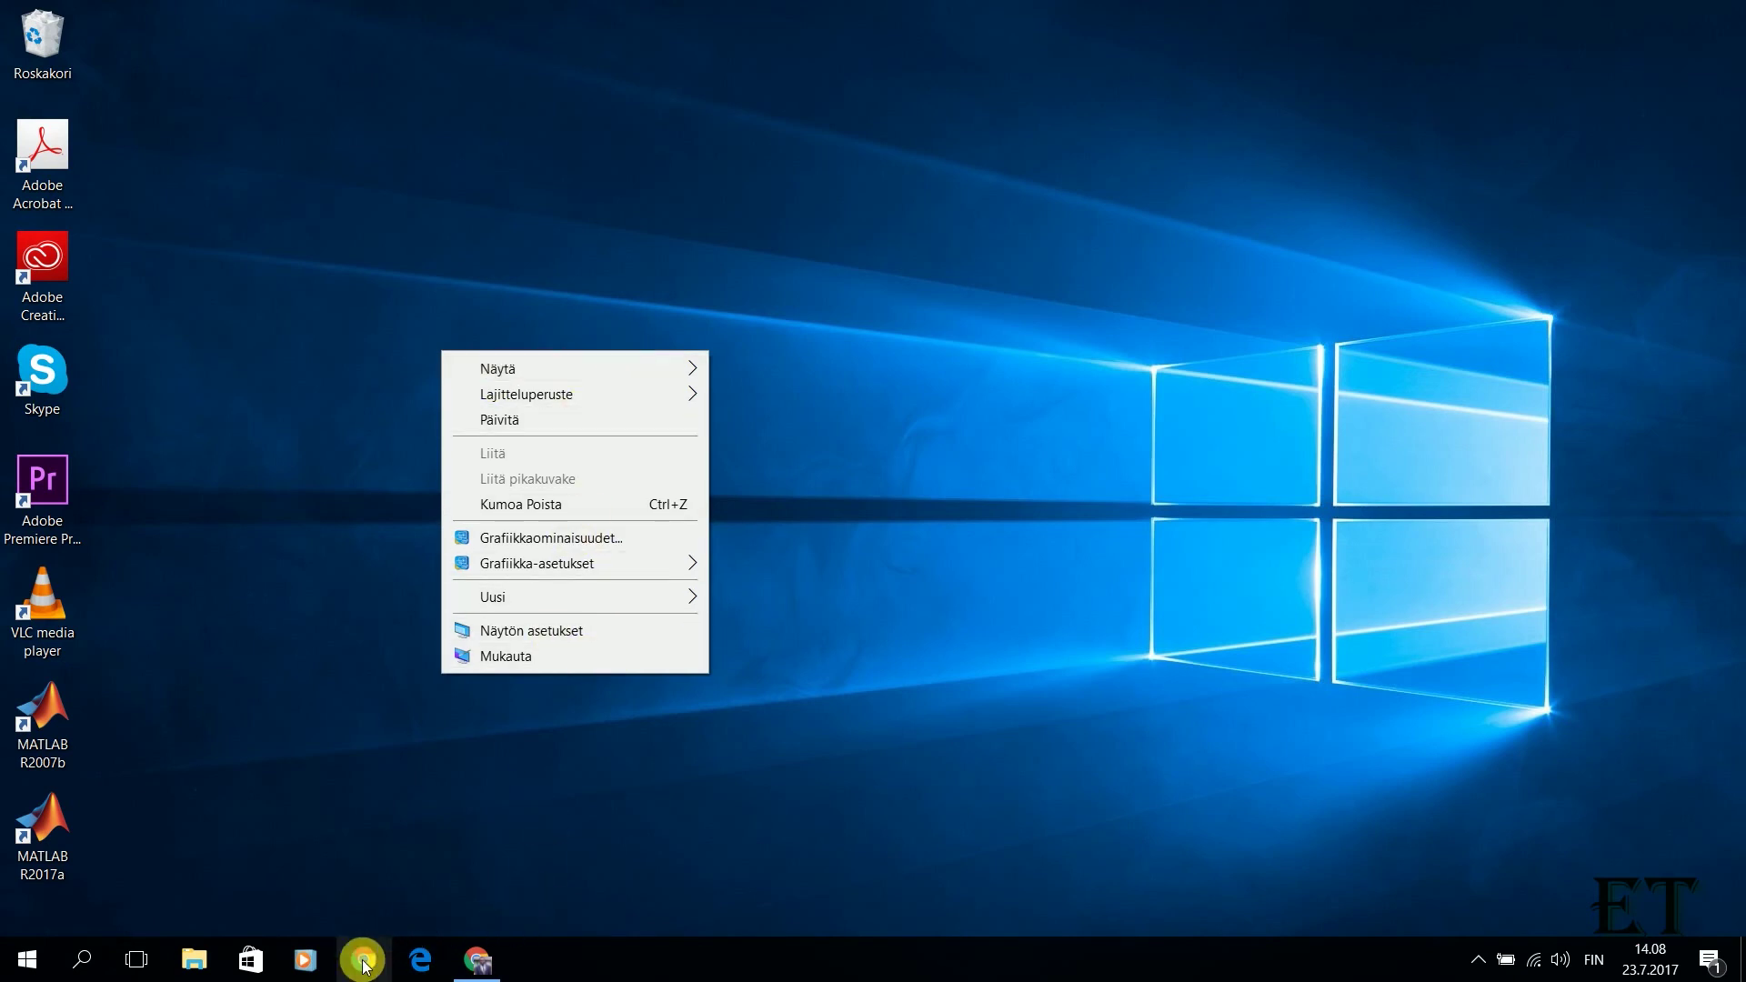
left_click(30, 957)
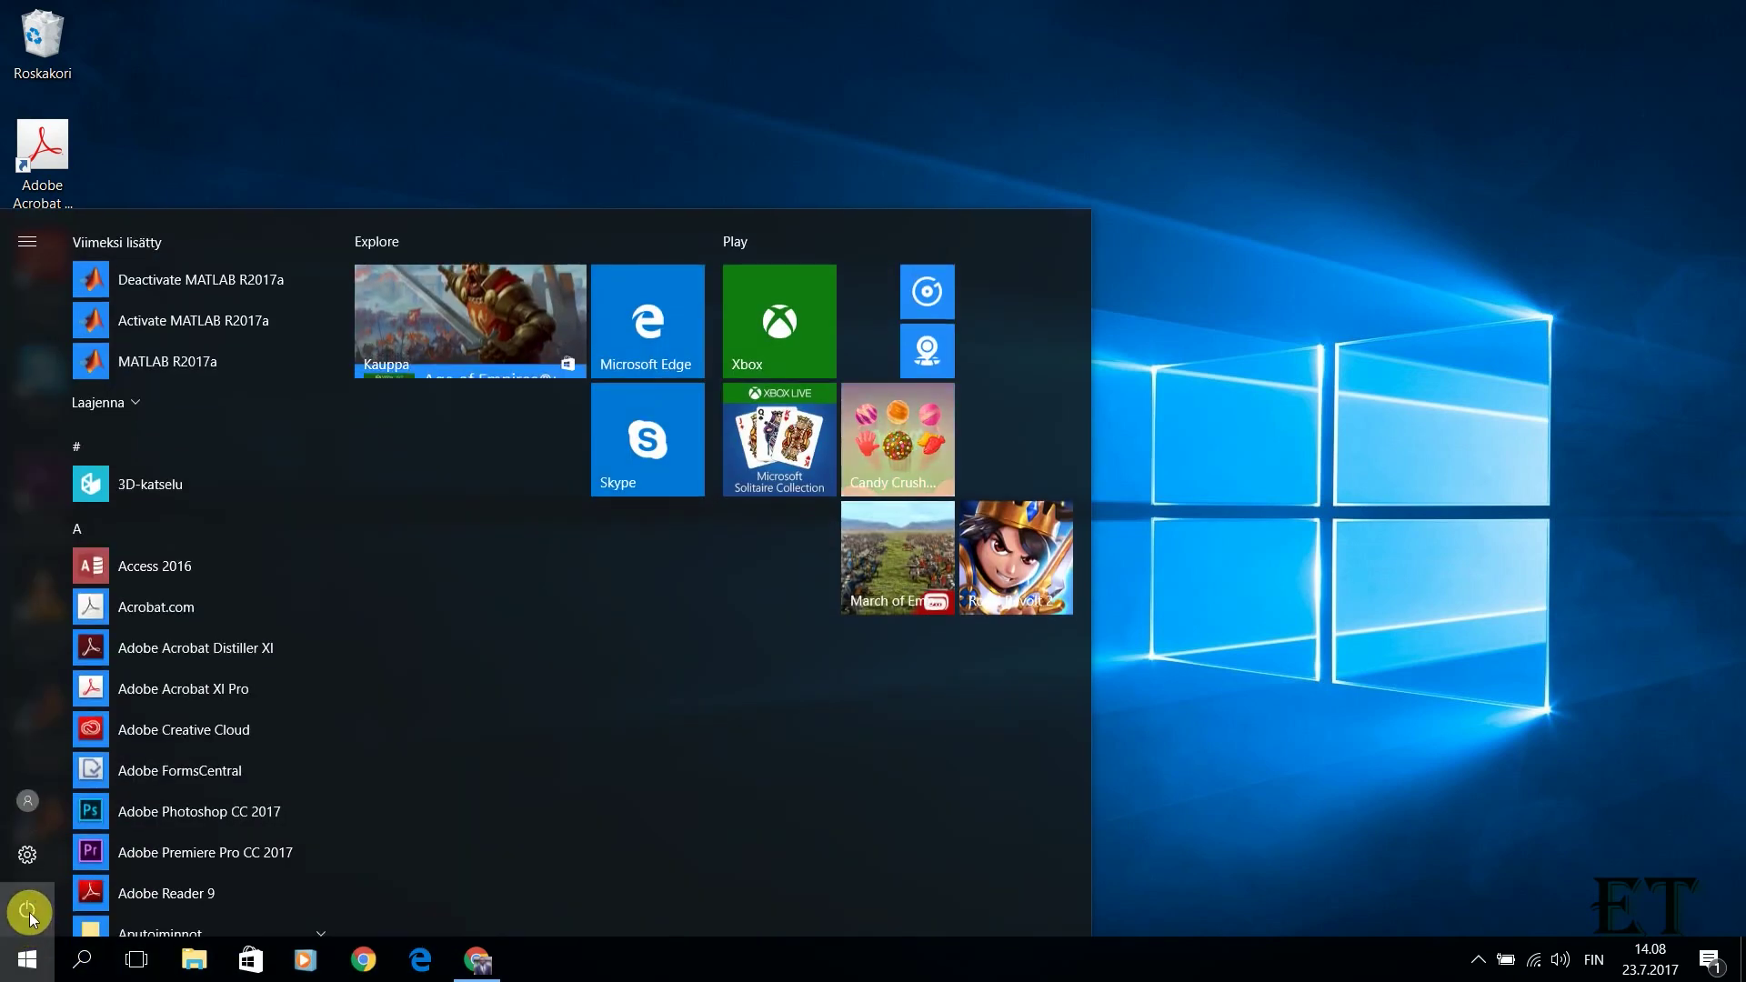
left_click(34, 923)
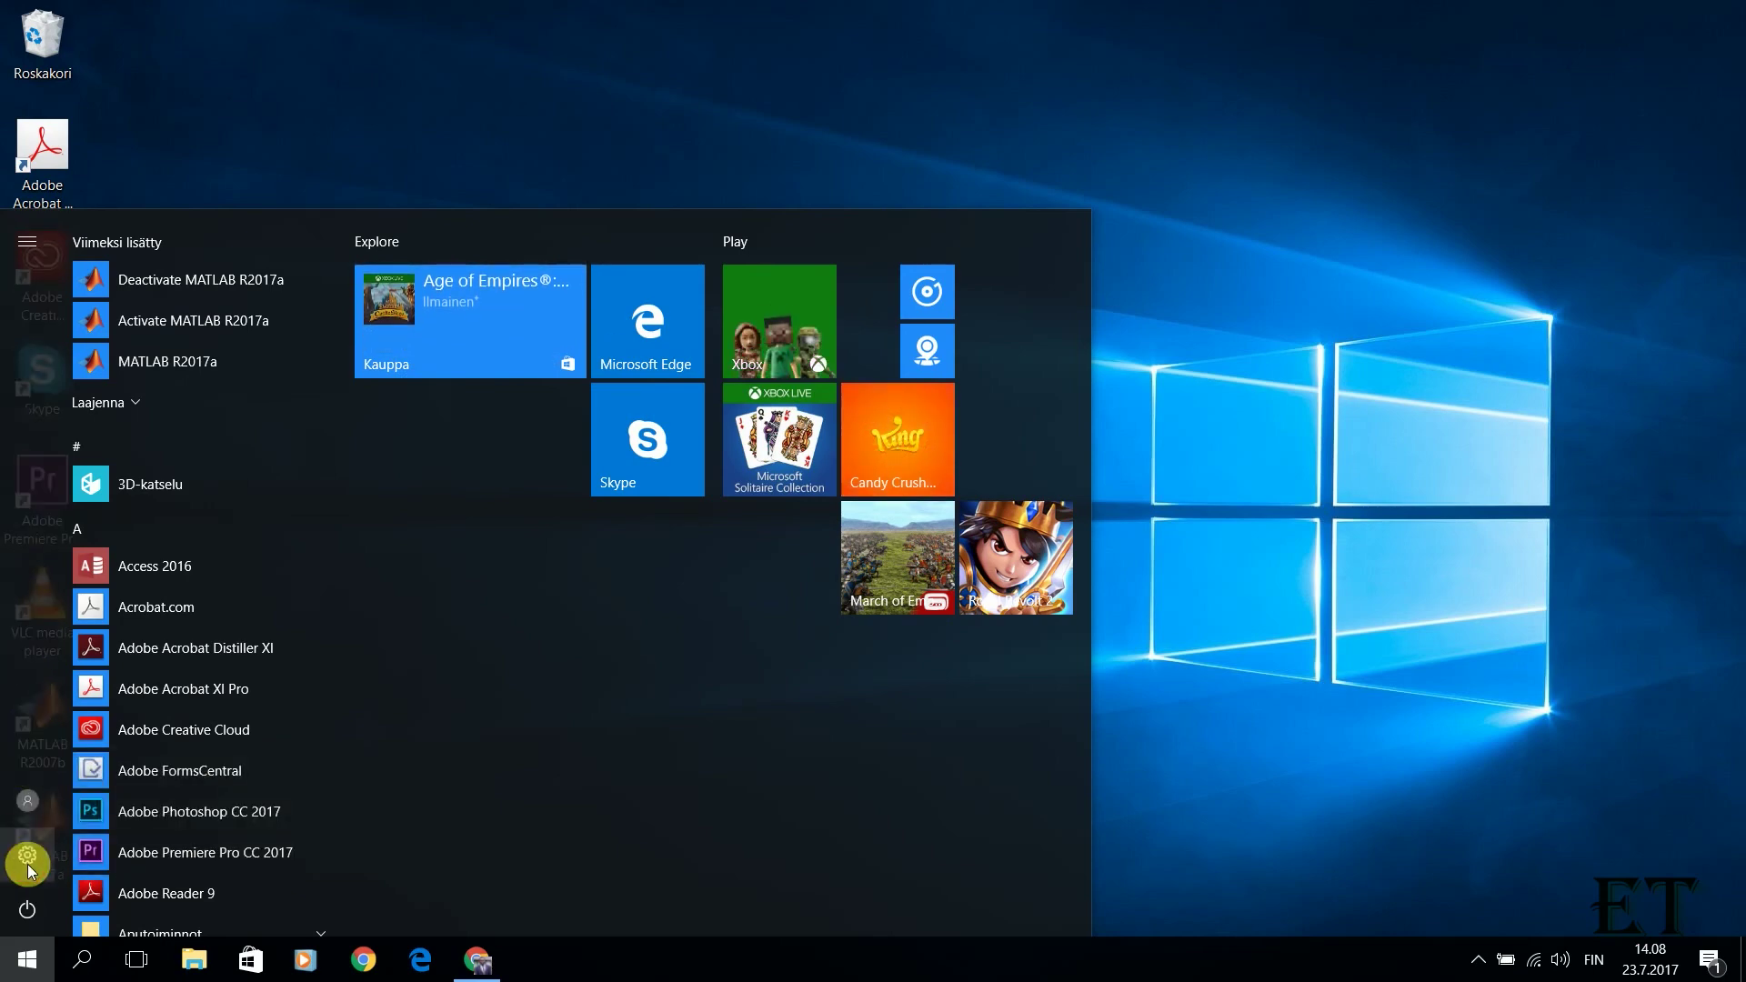
left_click(27, 855)
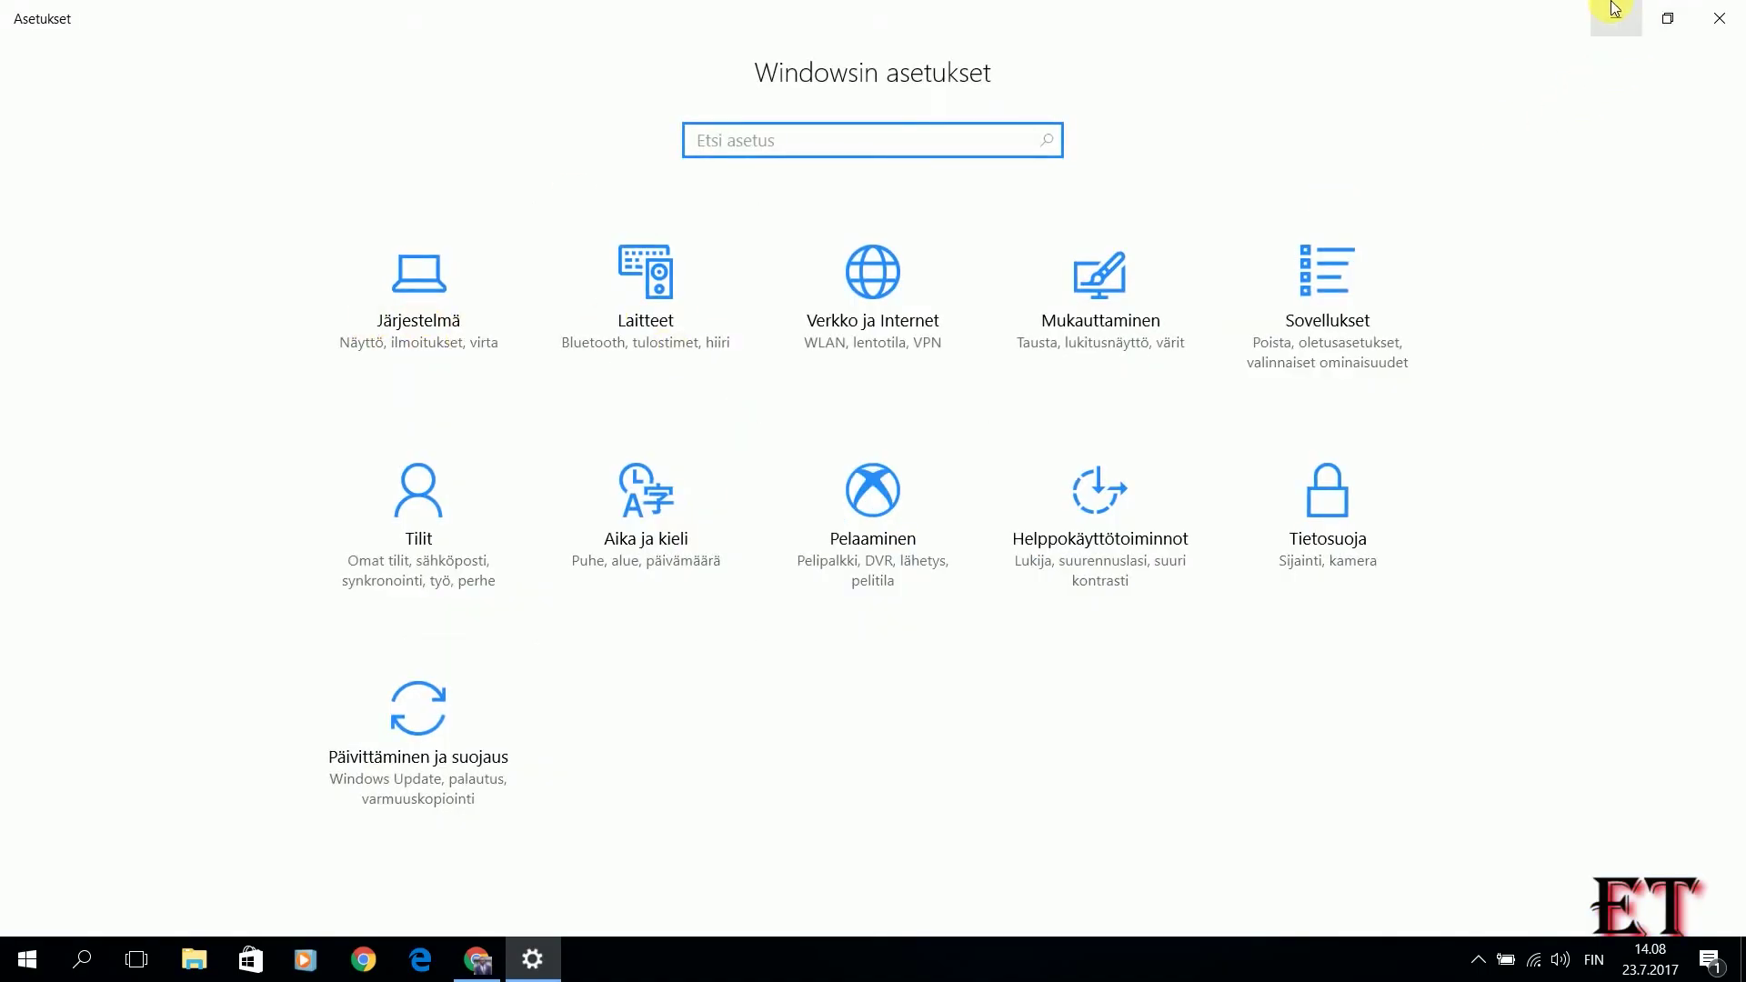
left_click(1616, 18)
left_click(1649, 958)
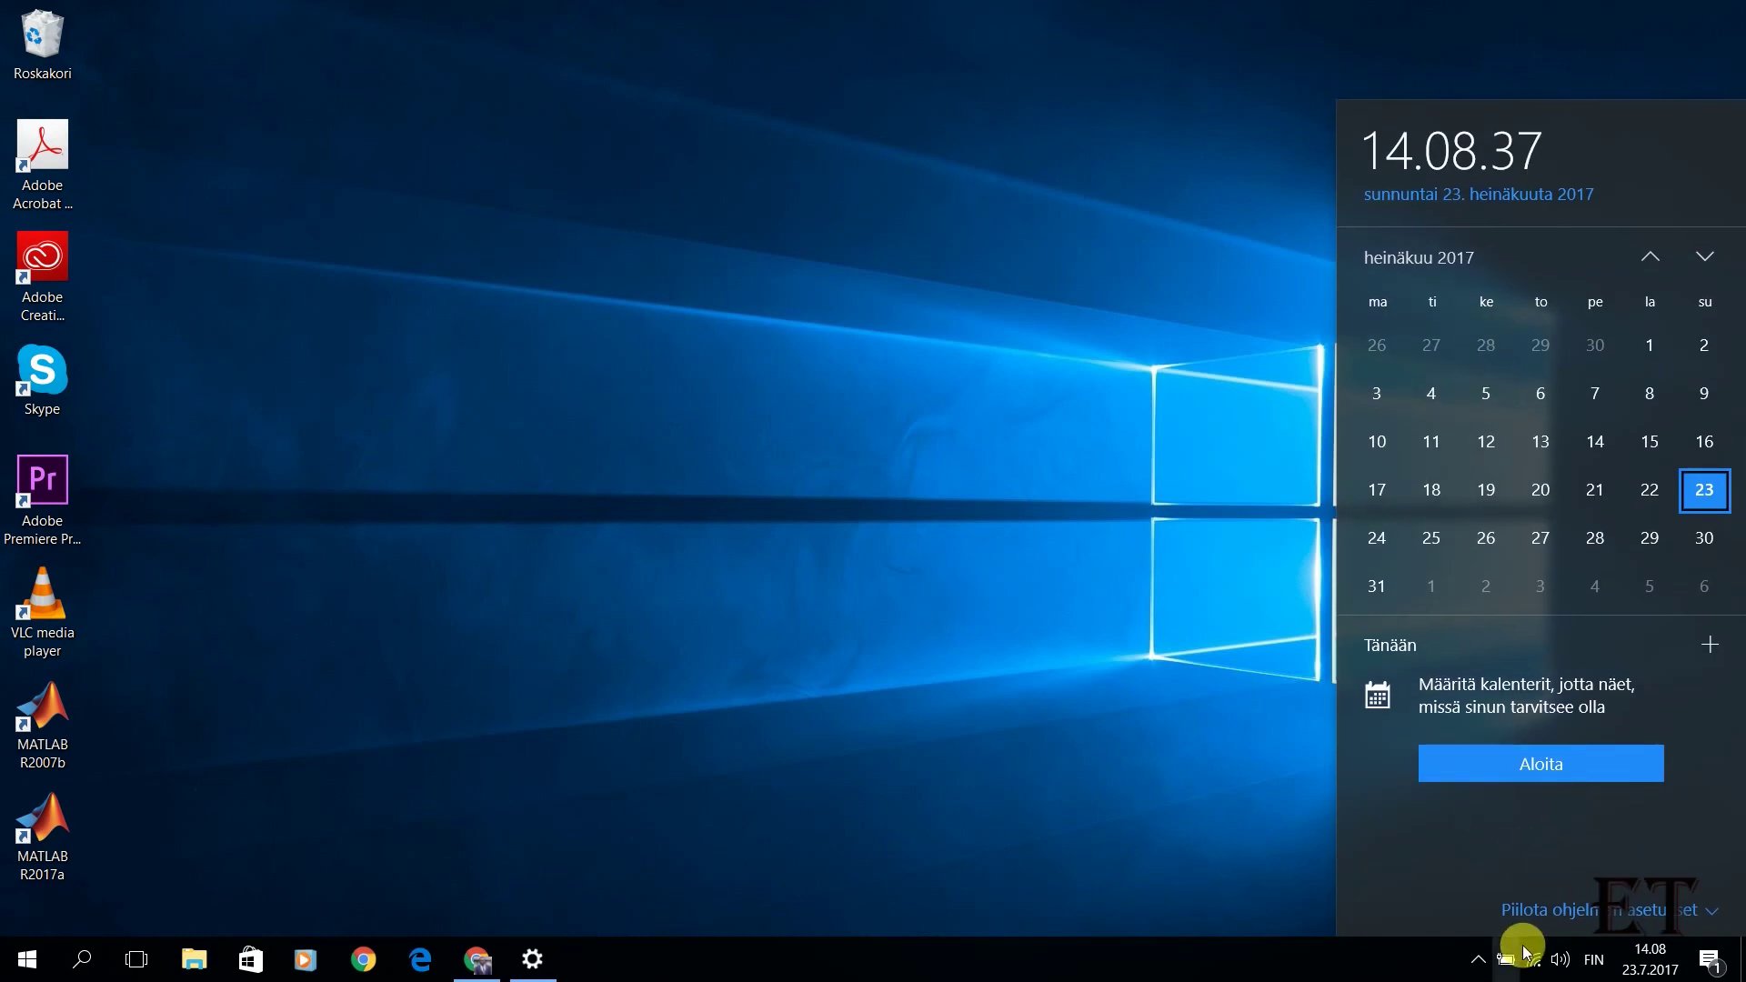
left_click(669, 762)
left_click(192, 966)
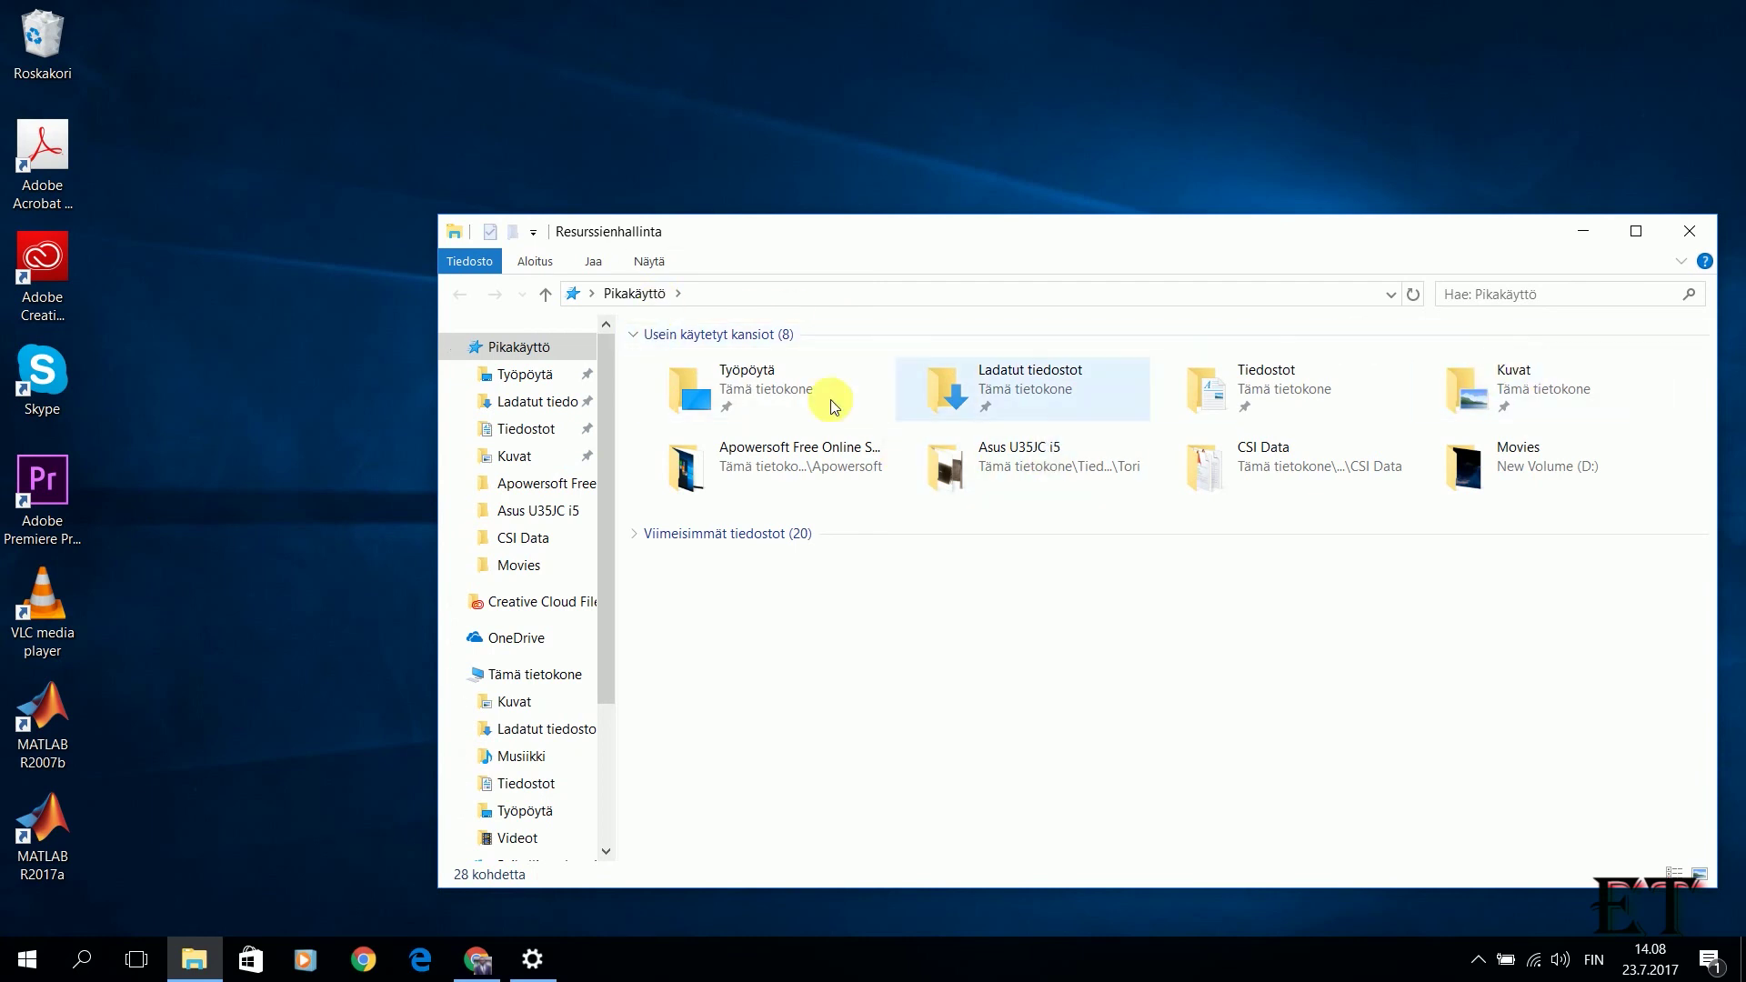
left_click(1692, 229)
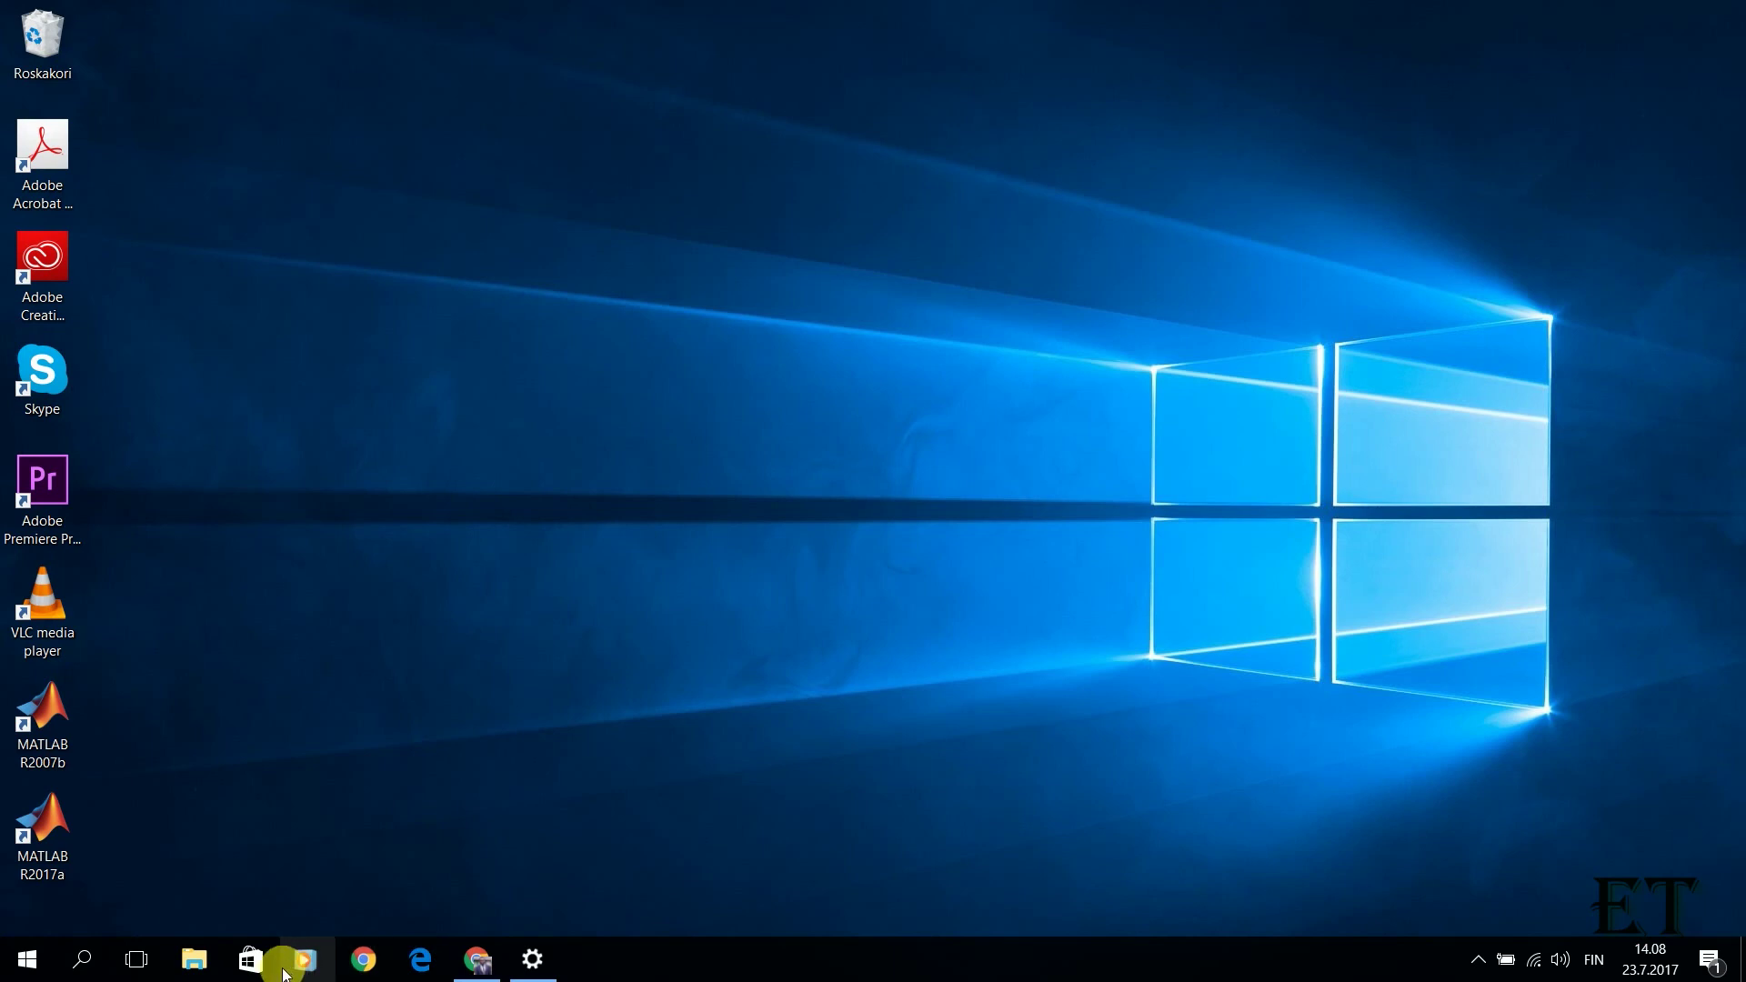
left_click(253, 959)
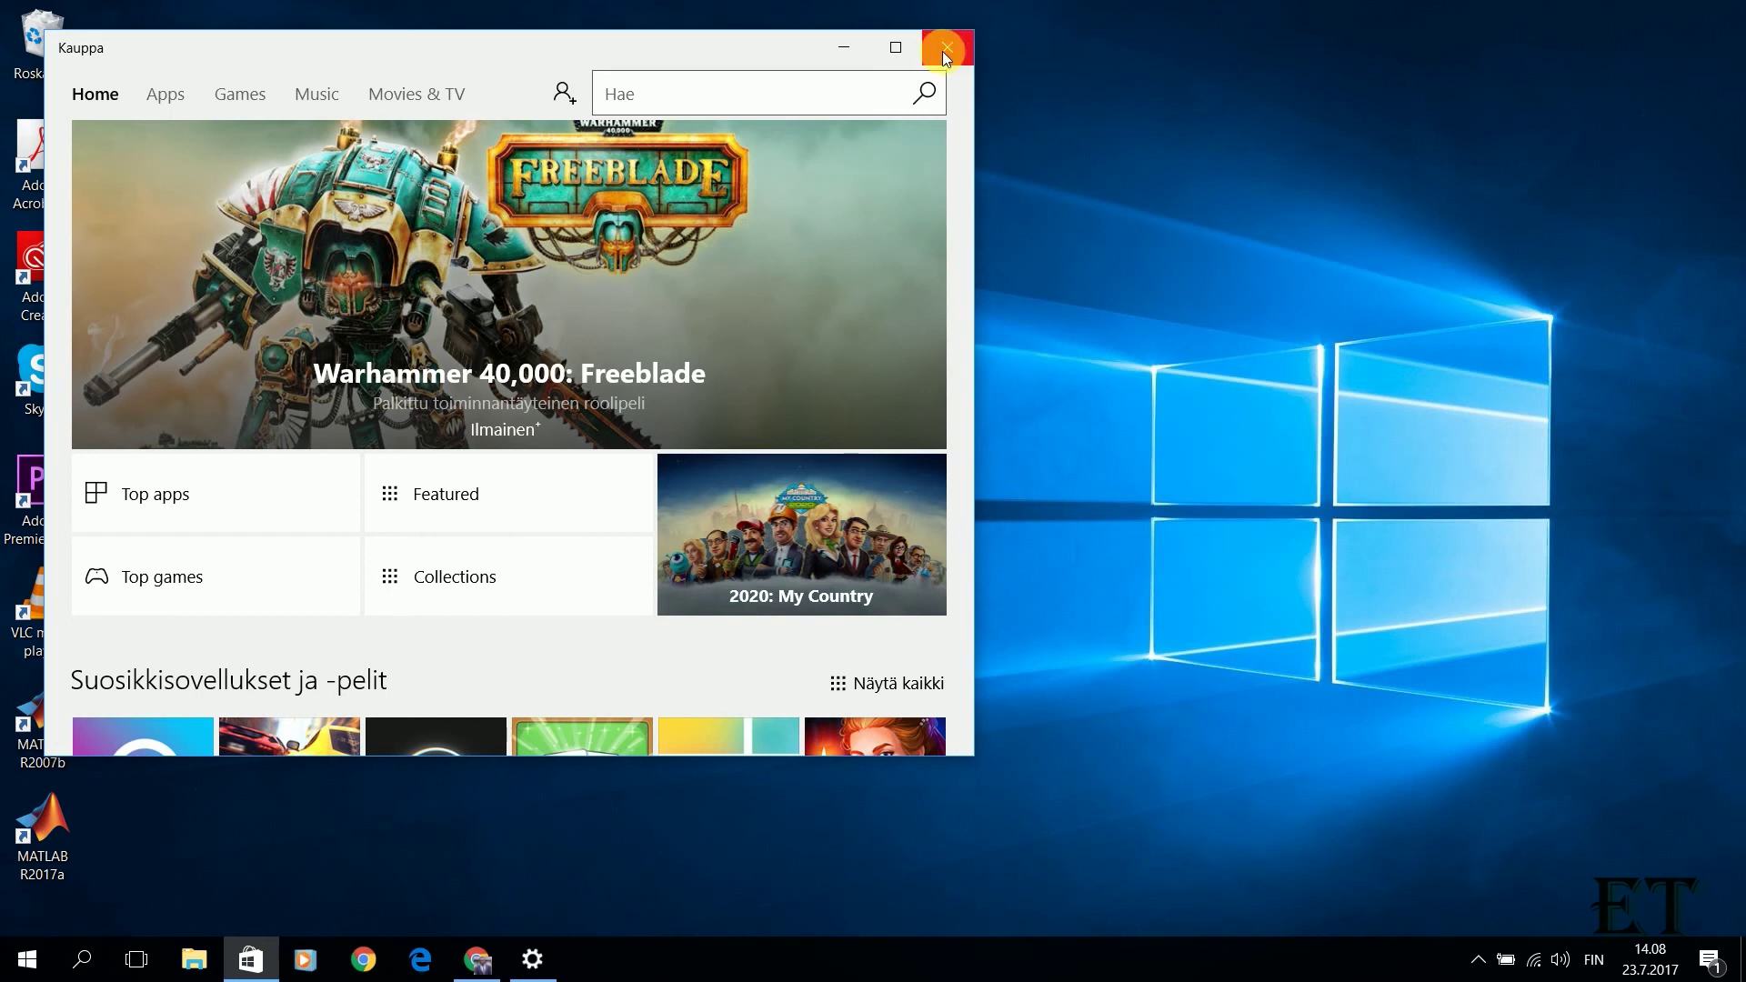
left_click(946, 48)
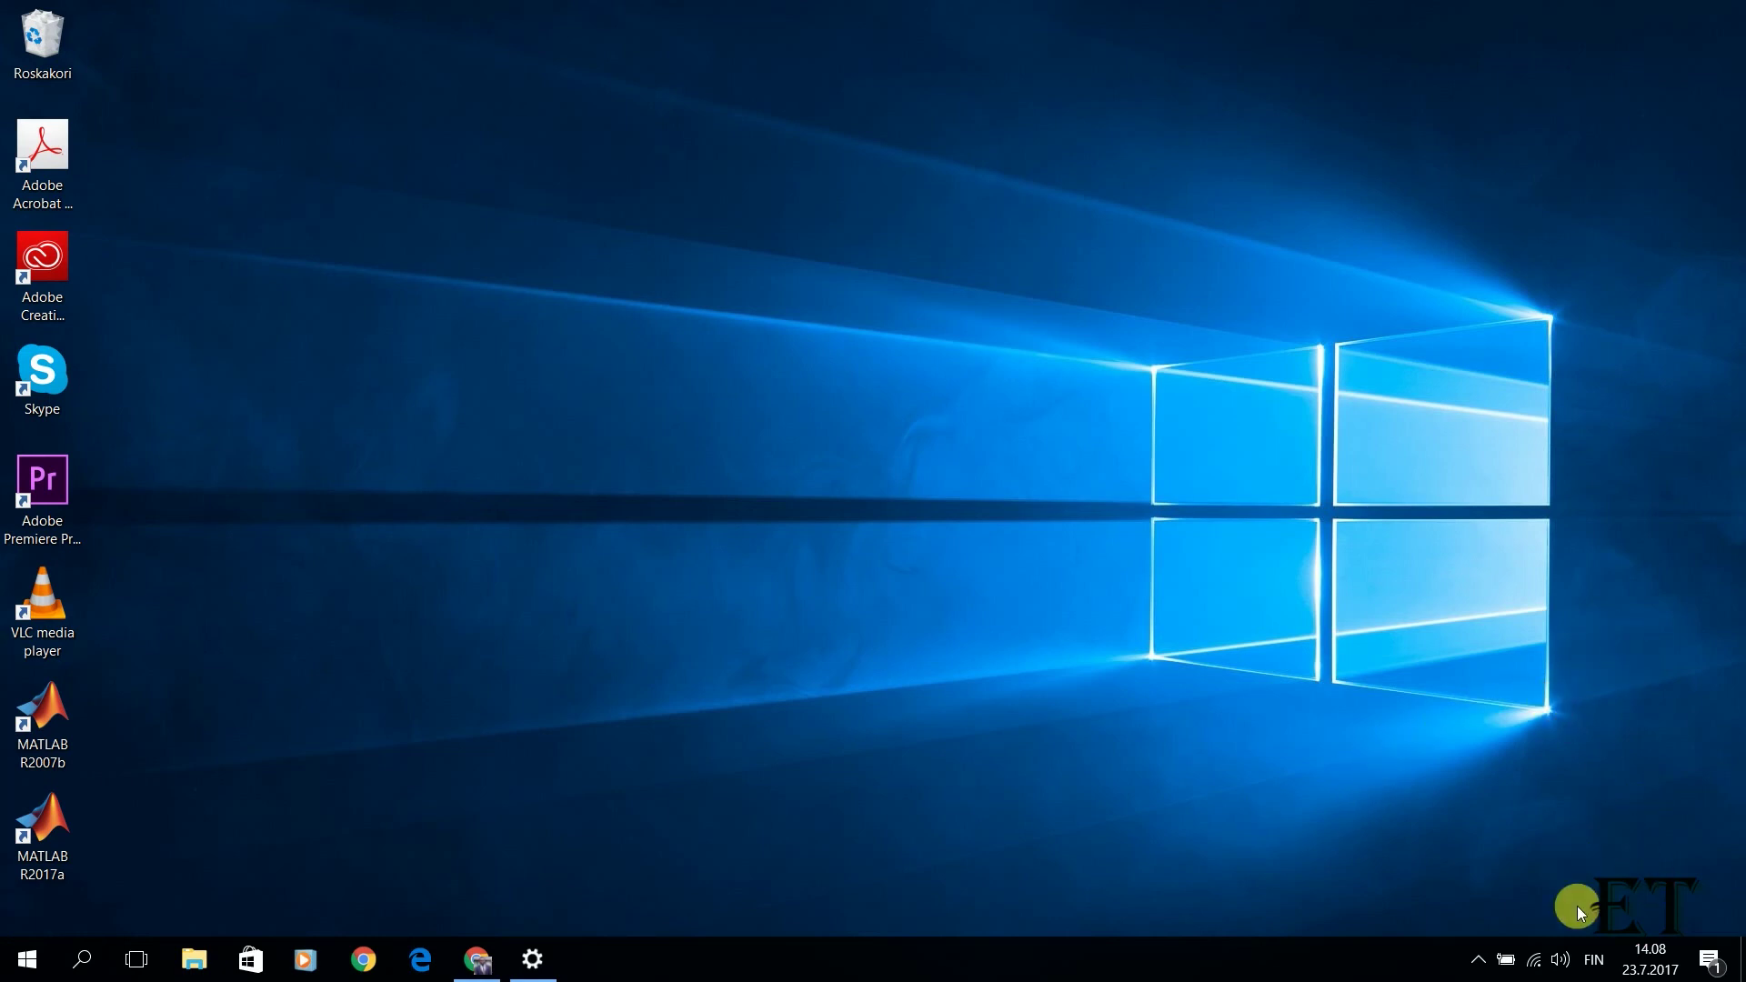
left_click(1594, 961)
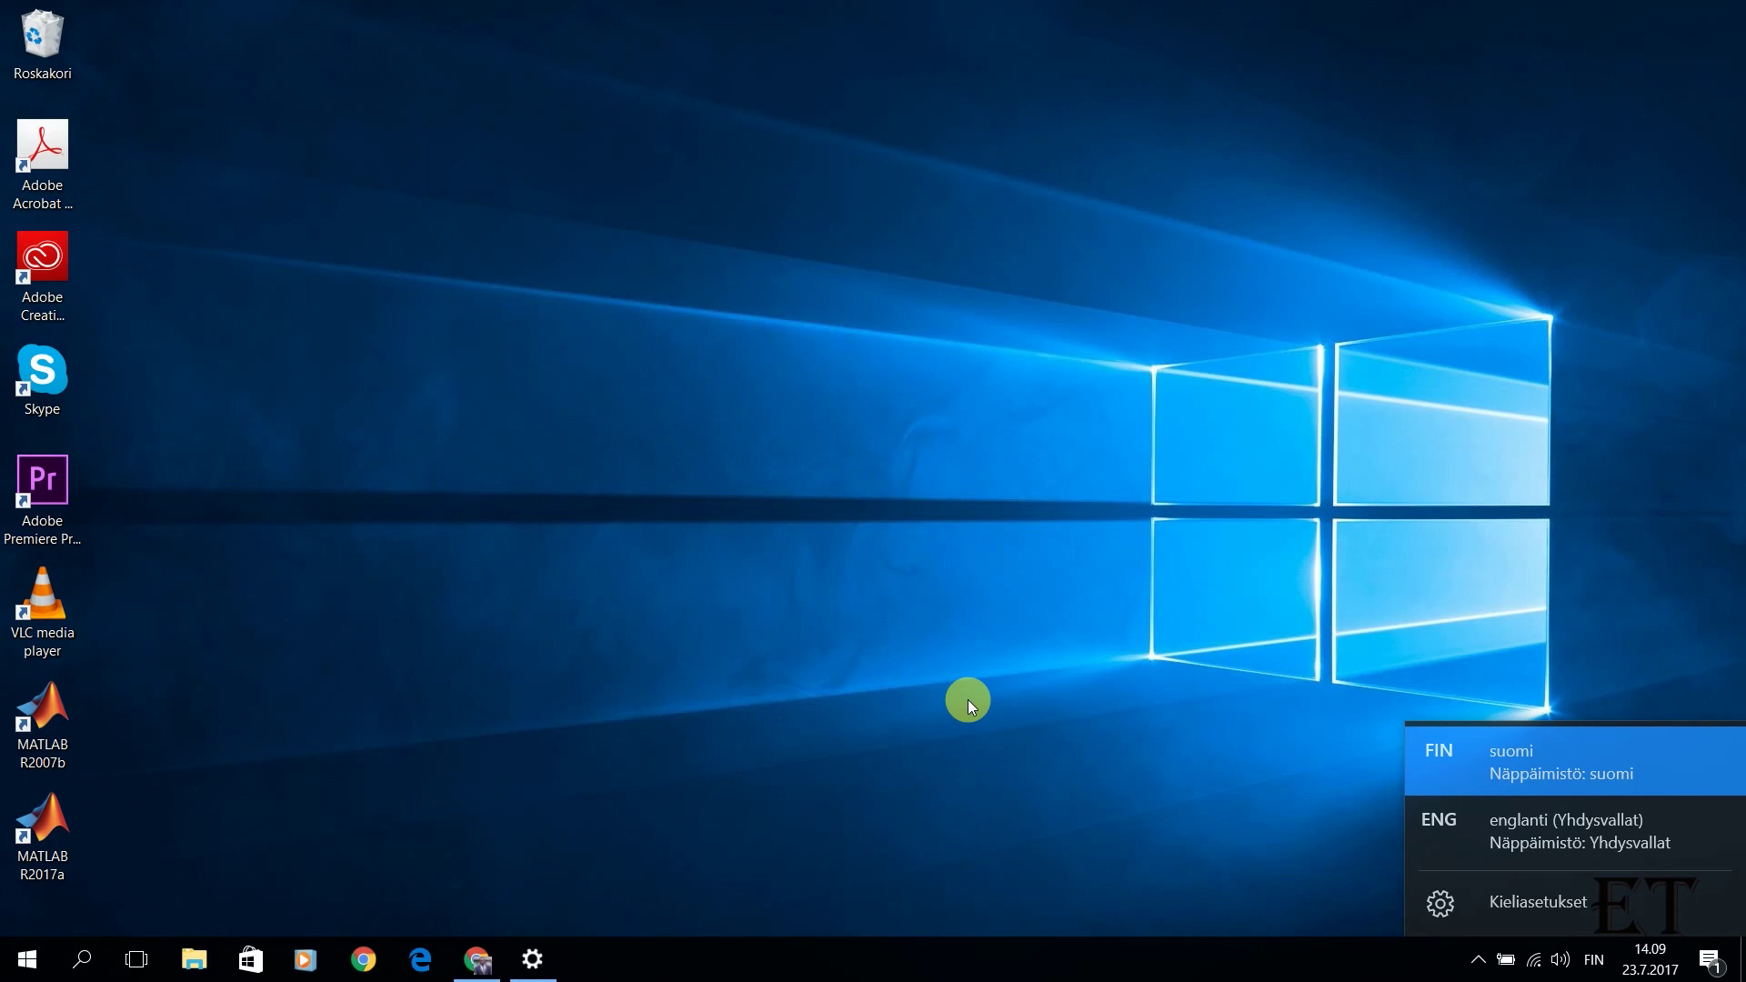
left_click(1006, 702)
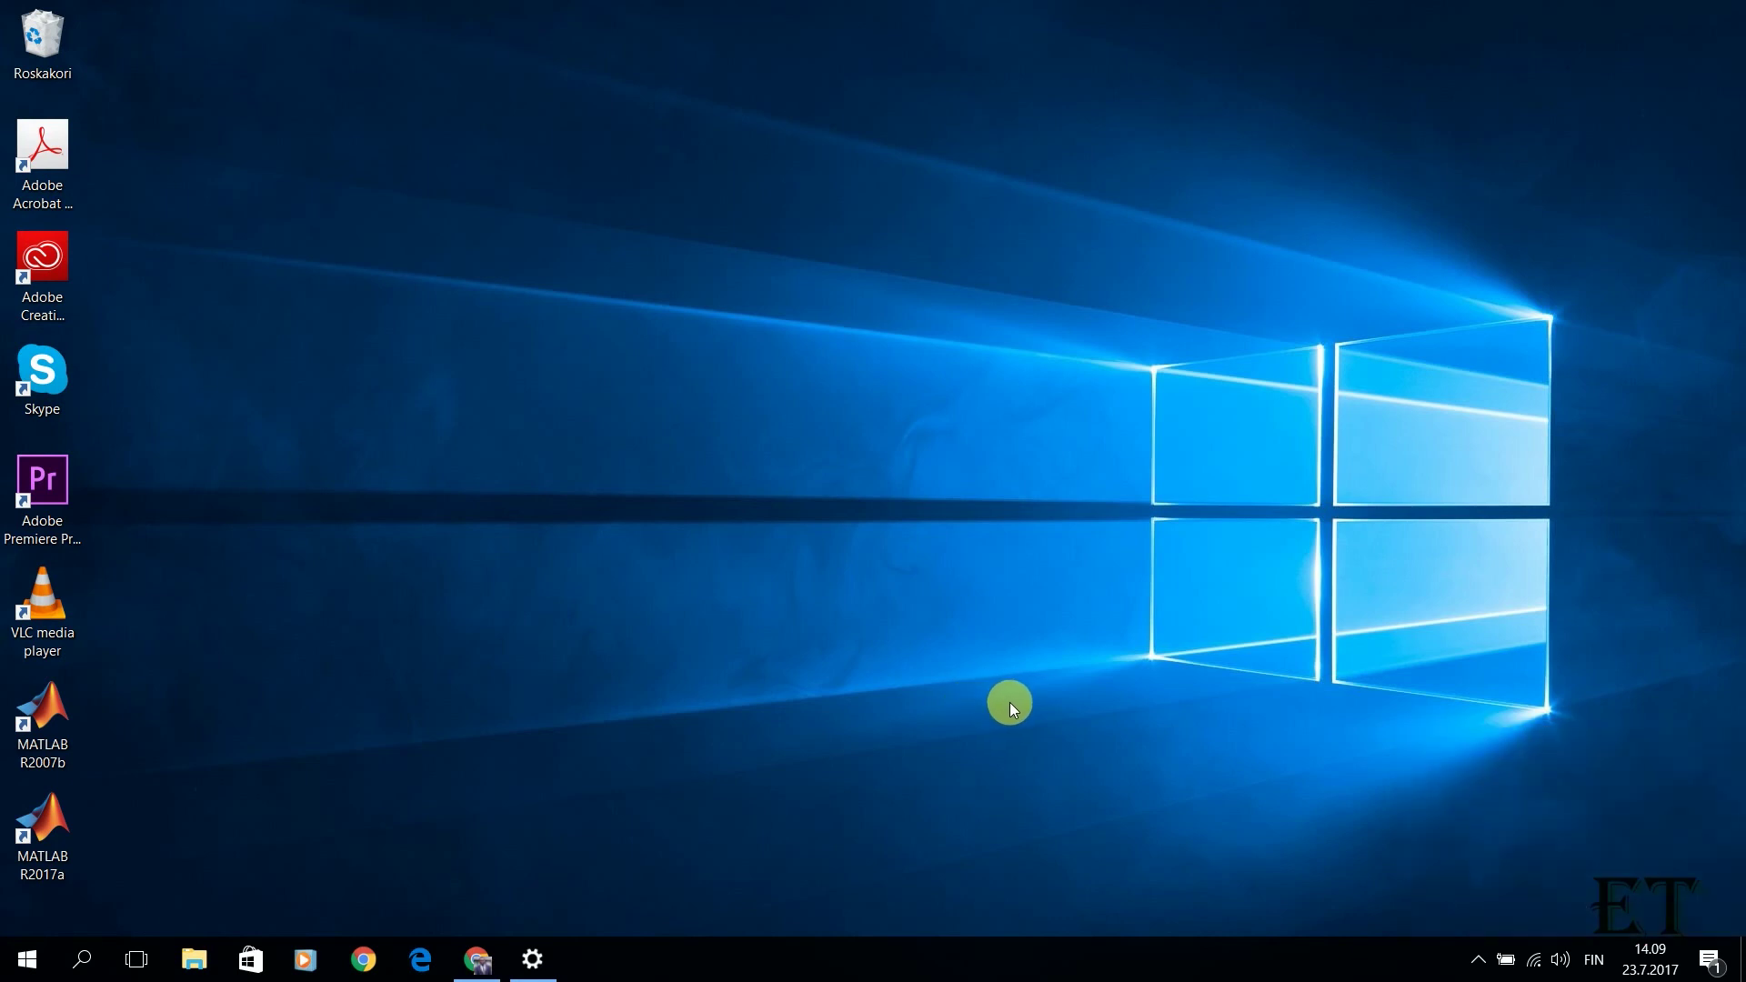